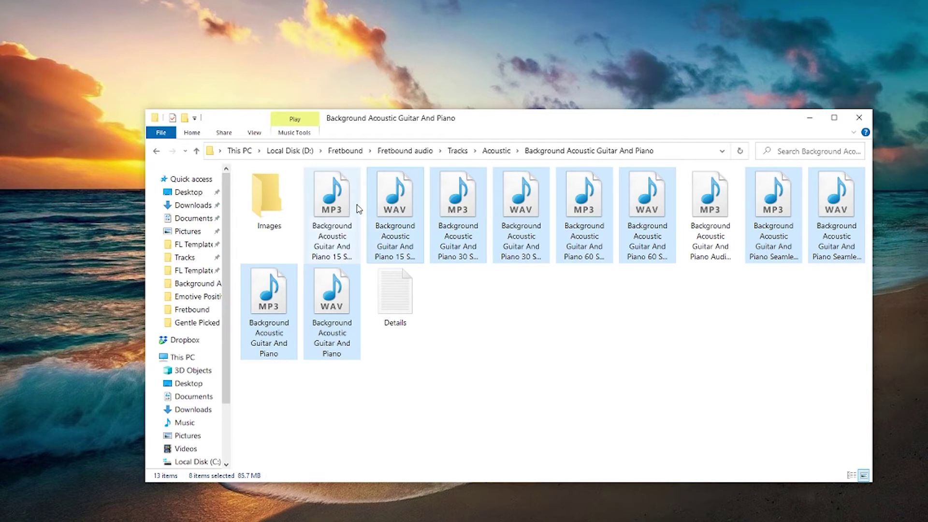
# Compress all MP3 and WAV versions except the watermarked preview into the ZIP archive Background Acoustic Guitar And Piano.zip
pyautogui.keyDown('ctrl'); pyautogui.click(398, 209); pyautogui.keyUp('ctrl')
pyautogui.rightClick(399, 206)
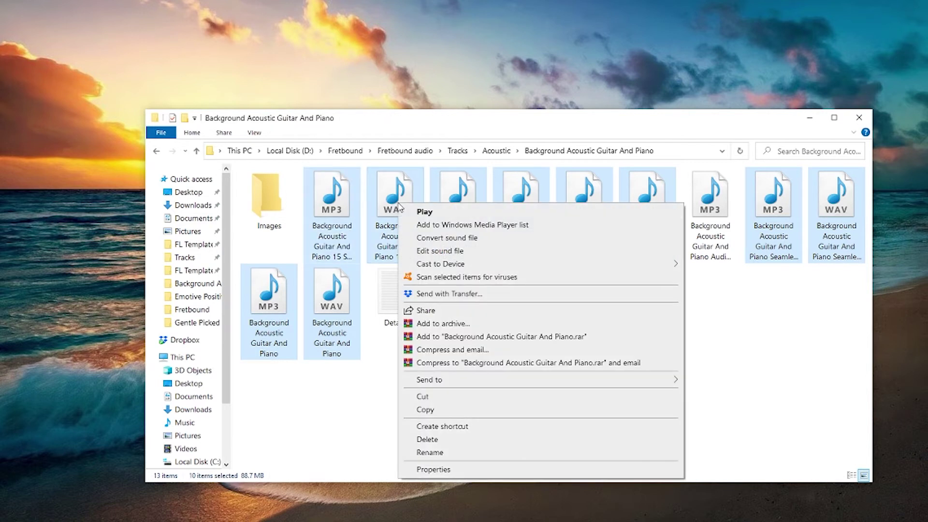
pyautogui.click(466, 327)
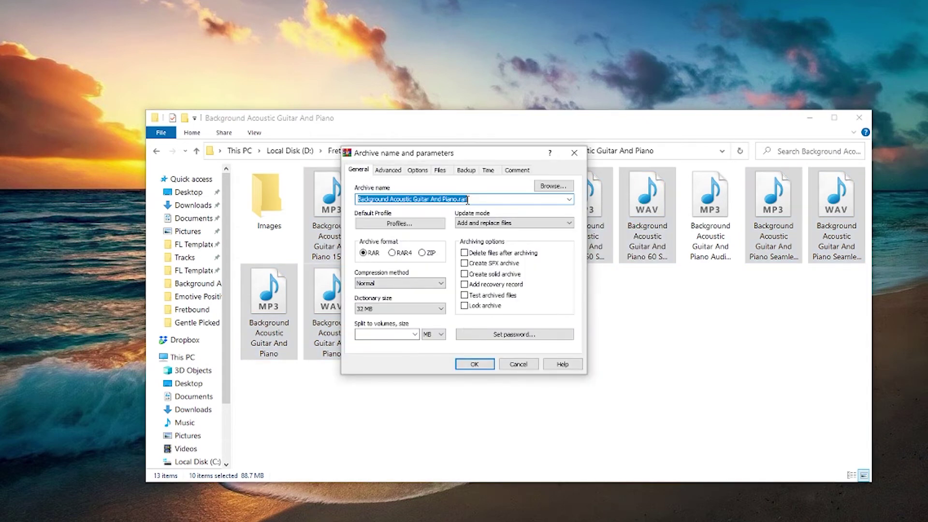
pyautogui.click(423, 254)
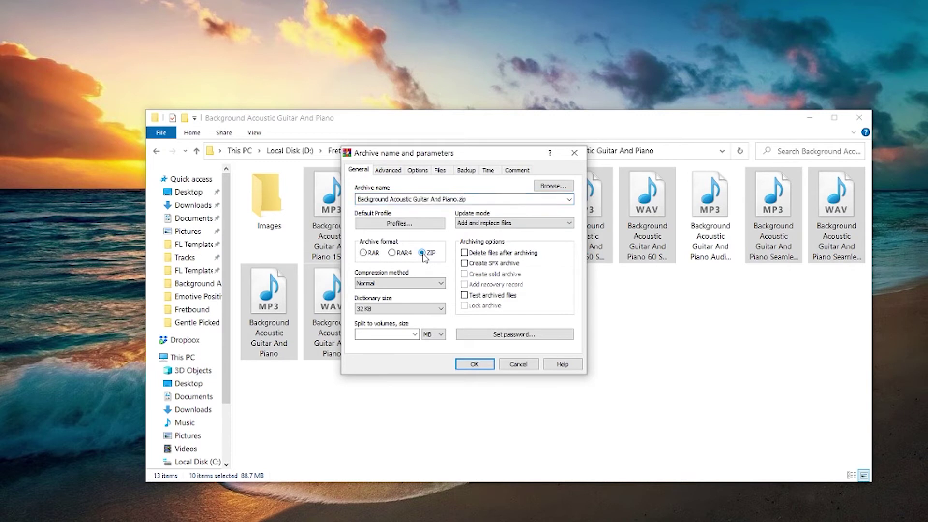
pyautogui.click(474, 364)
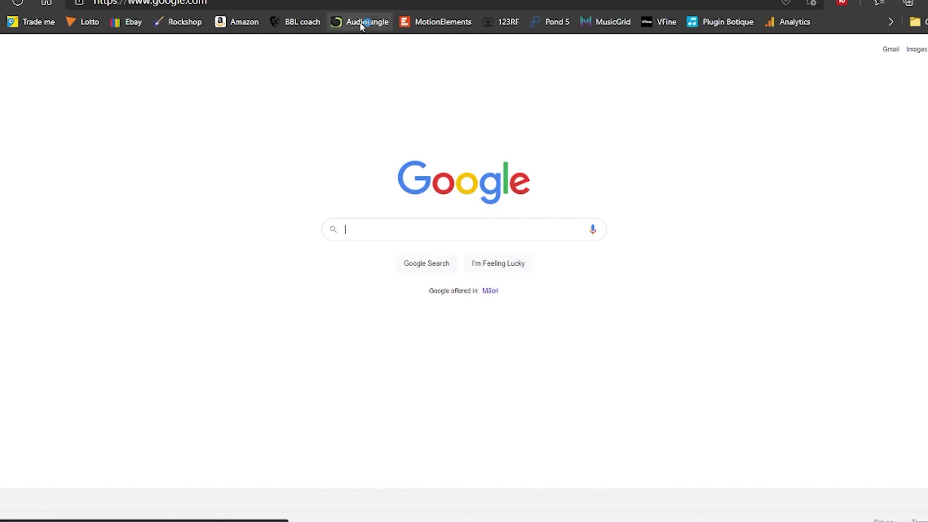
# Switch to the browser, open AudioJungle and go to the author account's upload page
pyautogui.click(359, 22)
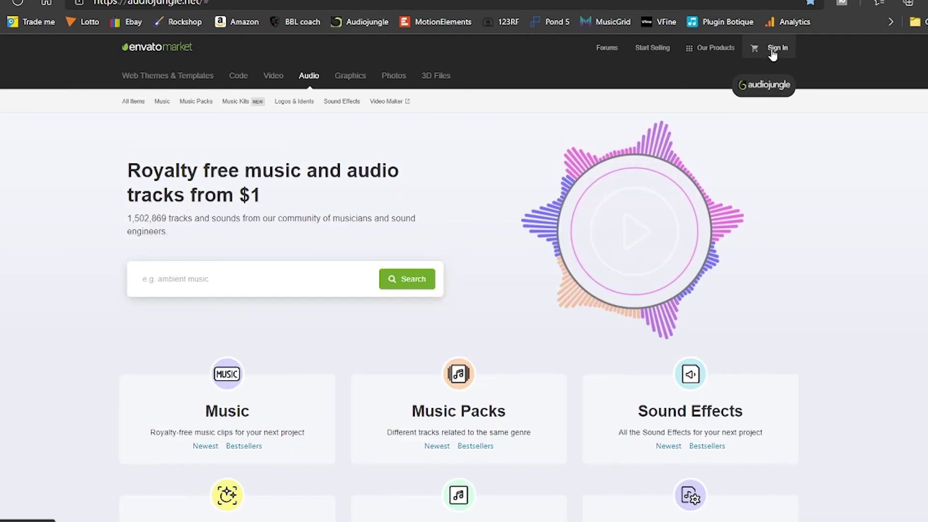
pyautogui.moveTo(773, 54)
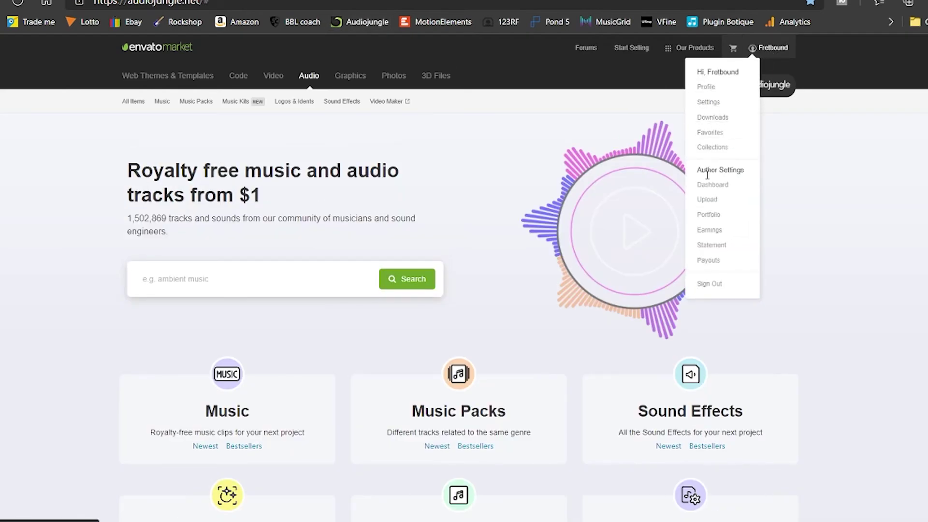
pyautogui.click(704, 200)
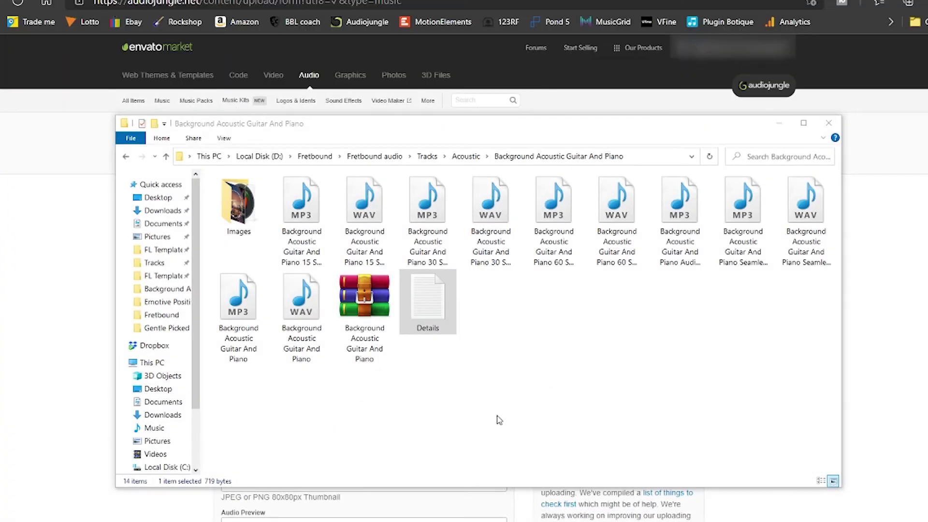
# Copy the title "Background Acoustic Guitar And Piano" from the Details text file into the upload form's Name field
pyautogui.click(426, 310)
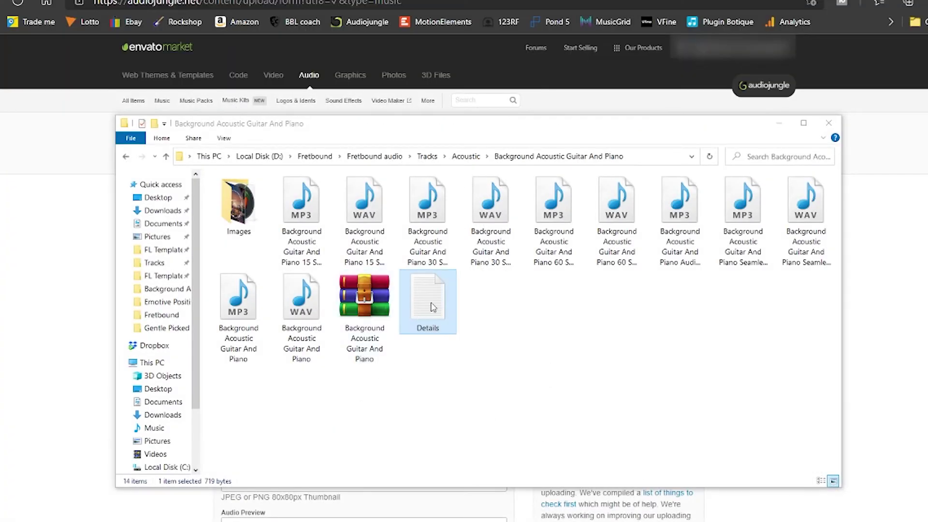
pyautogui.doubleClick(428, 308)
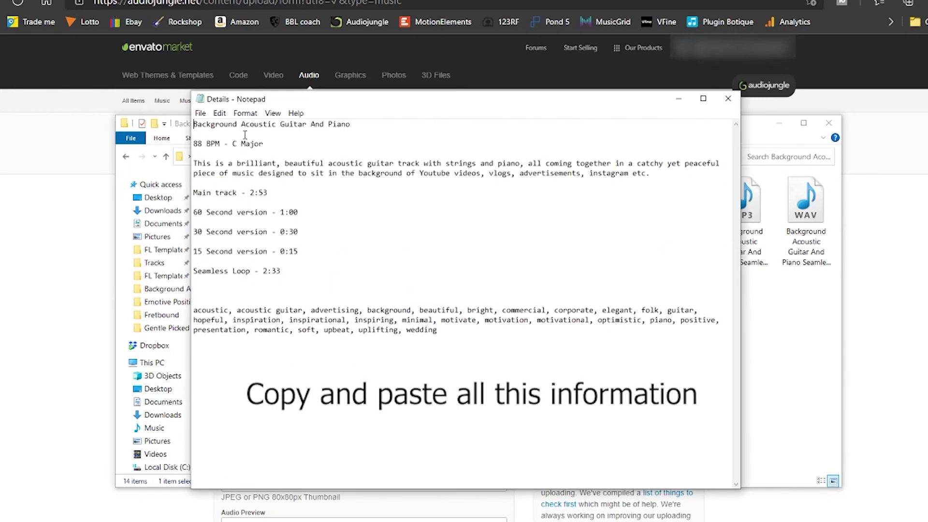
pyautogui.moveTo(194, 127); pyautogui.dragTo(341, 134)
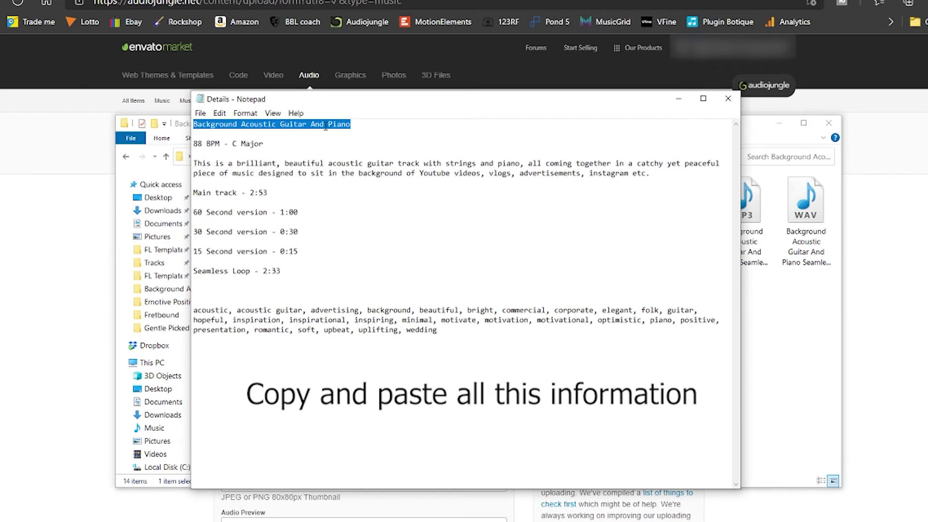
pyautogui.rightClick(325, 127)
pyautogui.click(340, 160)
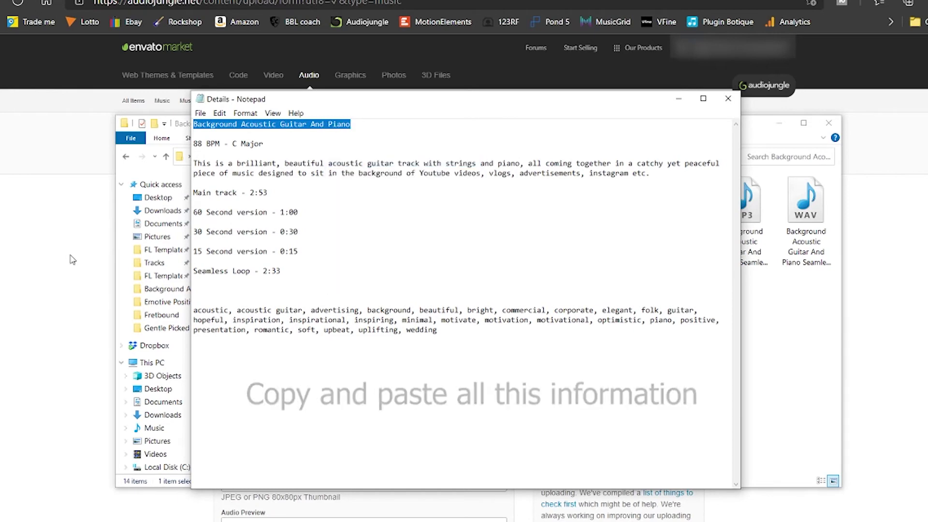
pyautogui.click(54, 258)
pyautogui.rightClick(292, 219)
pyautogui.click(323, 348)
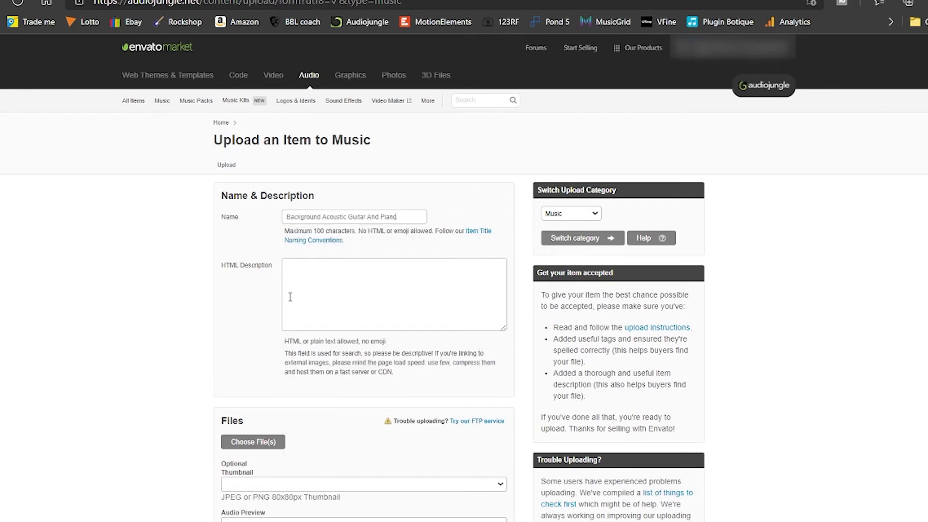
# Copy the track description and the list of version lengths from the Details notes into the HTML Description field
pyautogui.hotkey('alt', 'Tab')
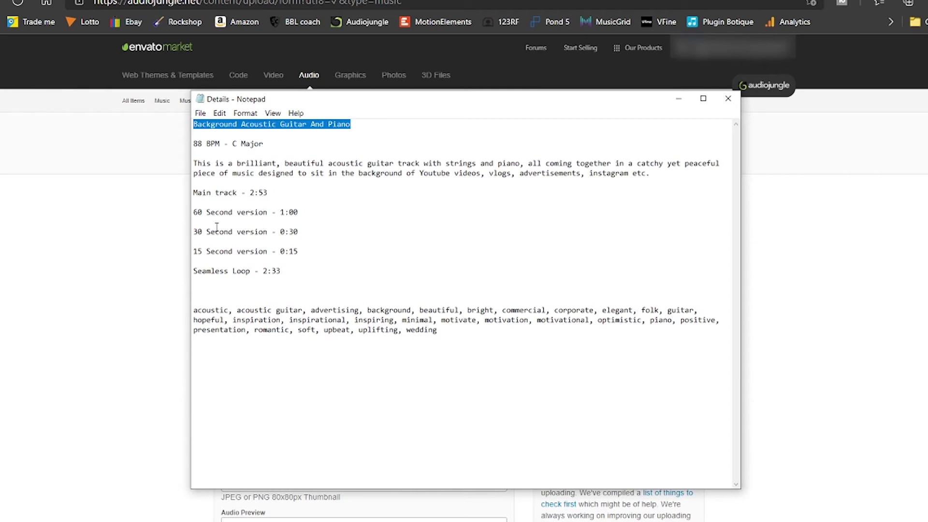
pyautogui.moveTo(193, 164); pyautogui.dragTo(290, 276)
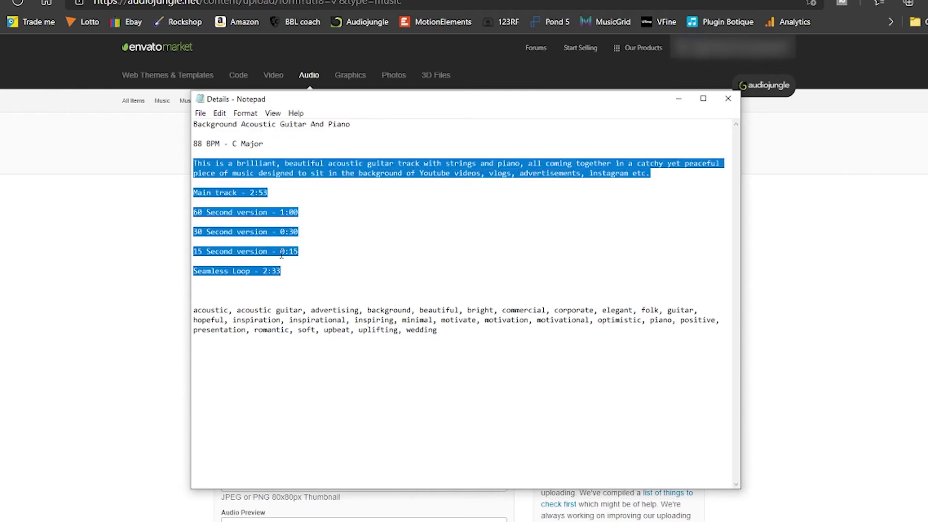
pyautogui.rightClick(282, 254)
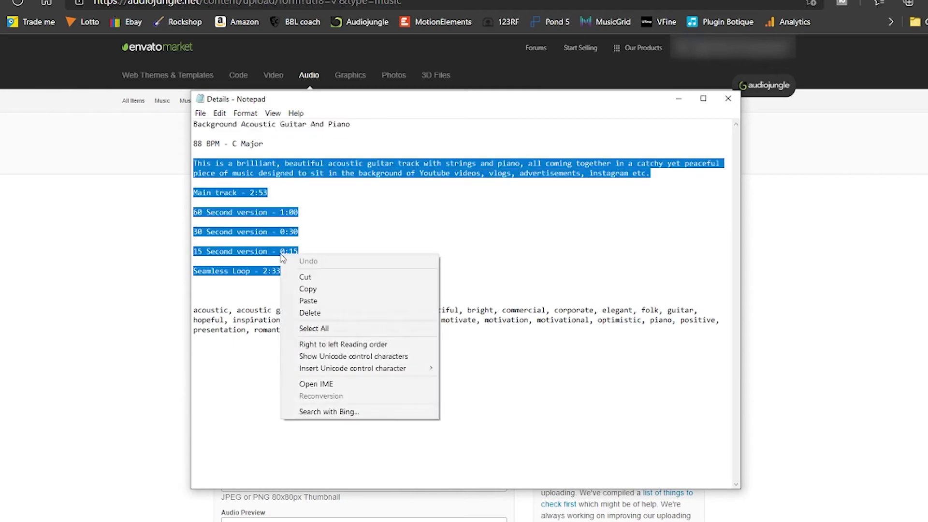
pyautogui.click(308, 289)
pyautogui.click(90, 280)
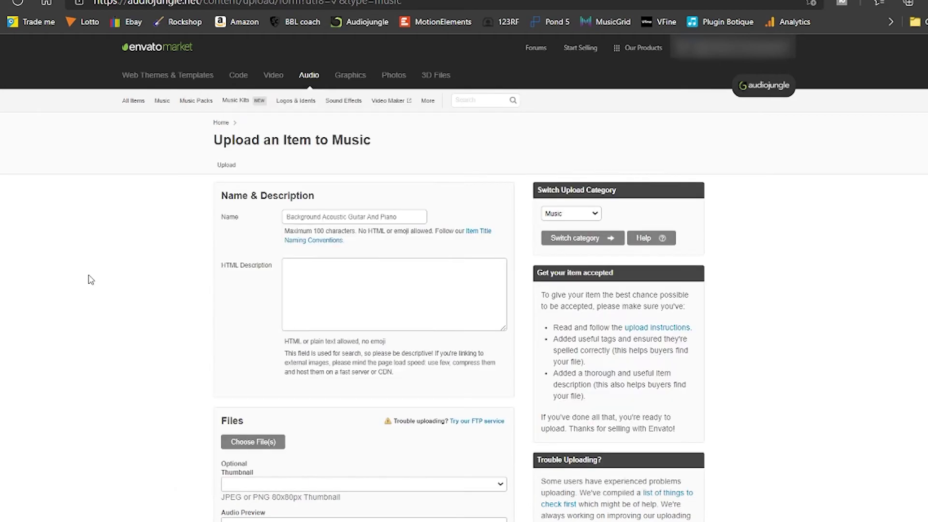
pyautogui.rightClick(299, 268)
pyautogui.click(331, 352)
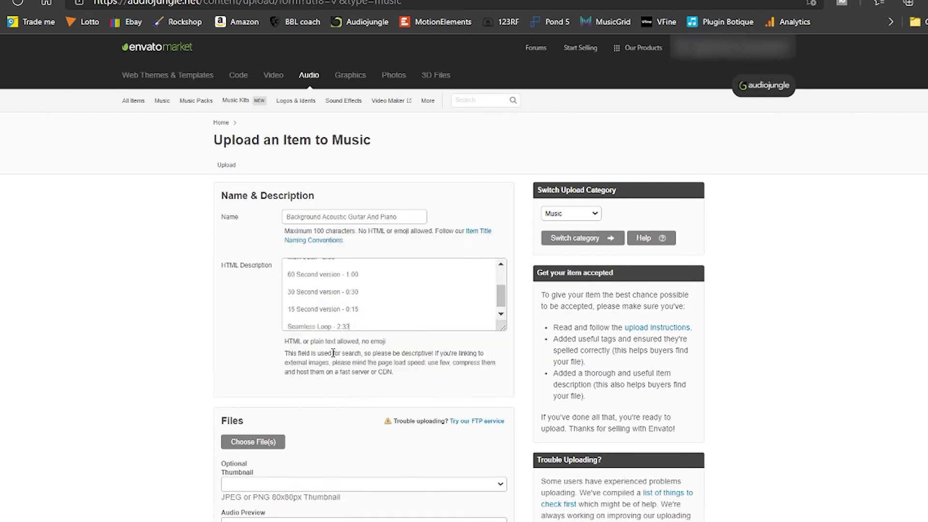
# Correct the spelling of "Instagram" and "YouTube" in the HTML description using the suggested replacements
pyautogui.scroll(3, 399, 322)
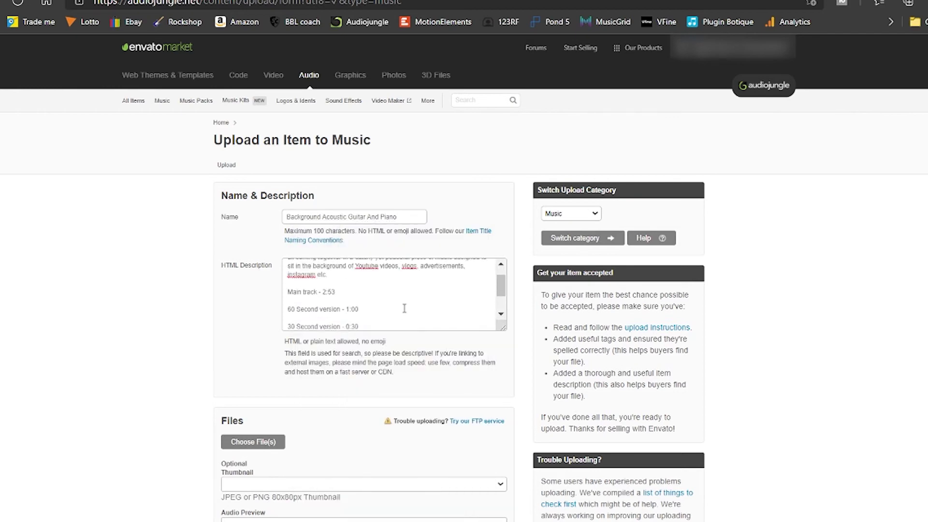
pyautogui.rightClick(294, 299)
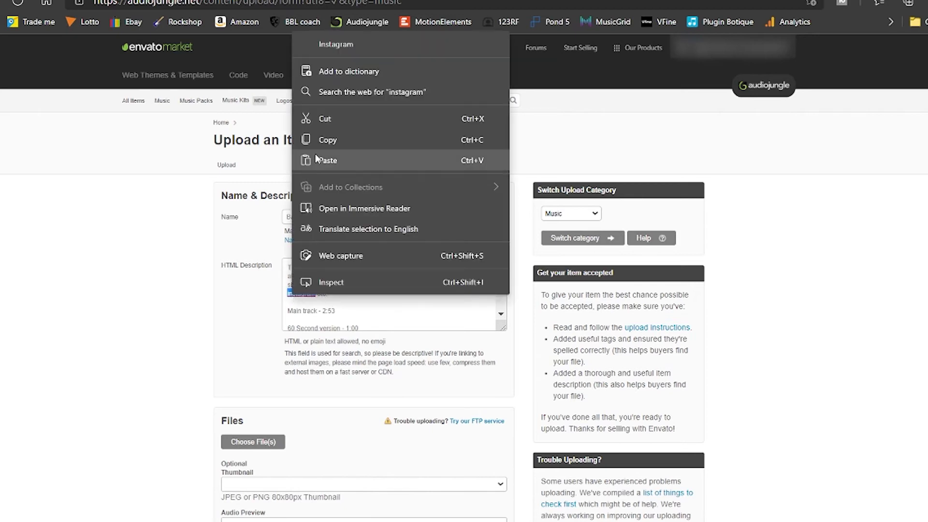
pyautogui.click(332, 51)
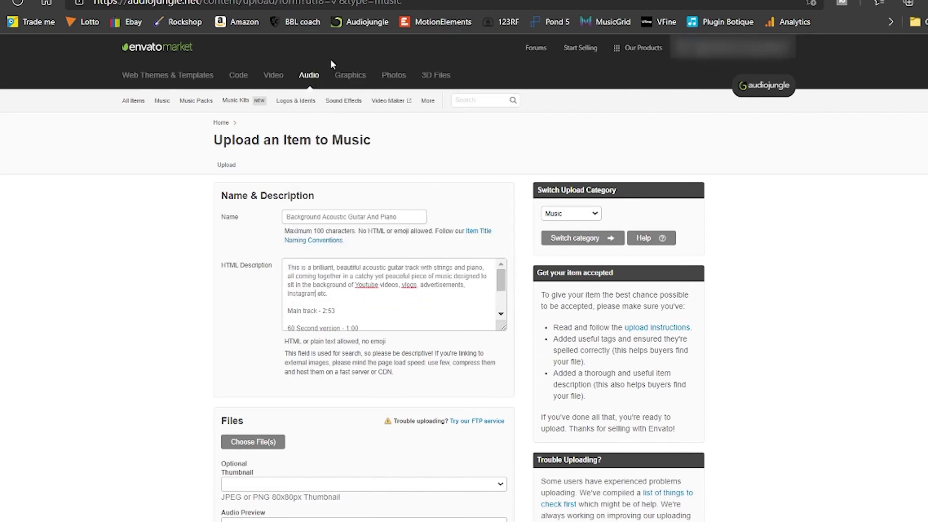
pyautogui.rightClick(367, 288)
pyautogui.click(408, 8)
# Upload Background Acoustic Guitar And Piano.zip together with the Audiojungle Watermarked MP3 in the Files section
pyautogui.scroll(-5, 189, 395)
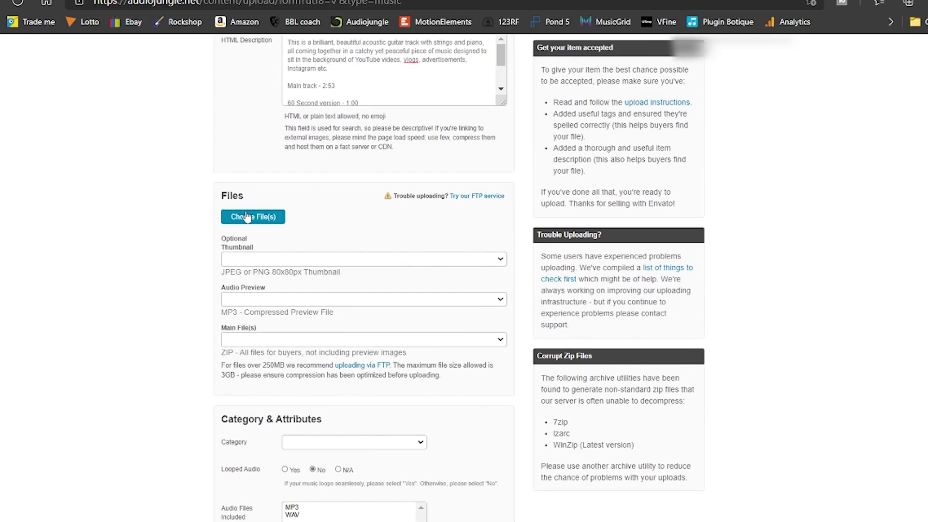
pyautogui.click(264, 223)
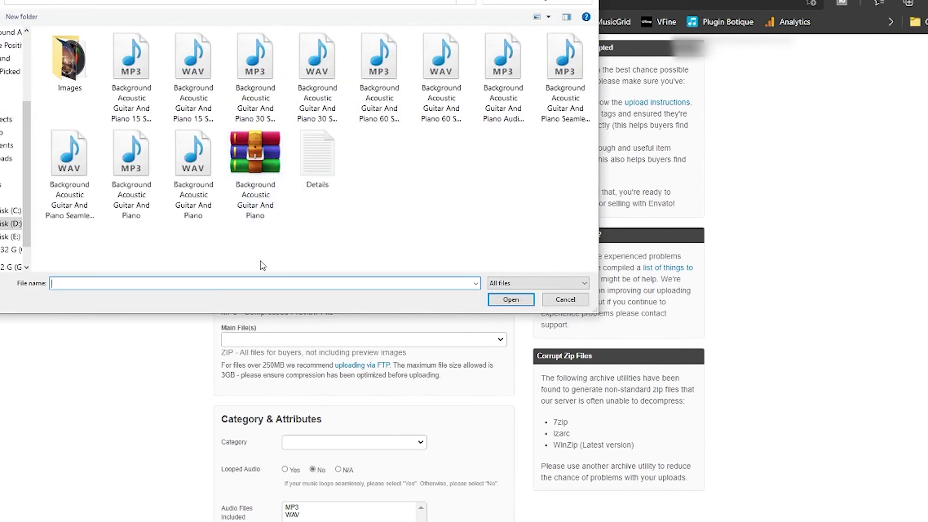
pyautogui.click(260, 167)
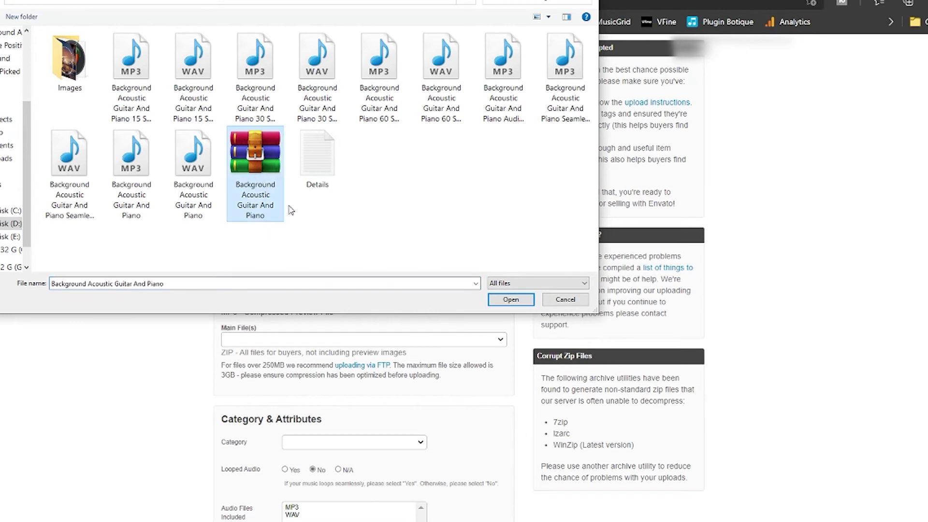
pyautogui.keyDown('ctrl'); pyautogui.click(502, 77); pyautogui.keyUp('ctrl')
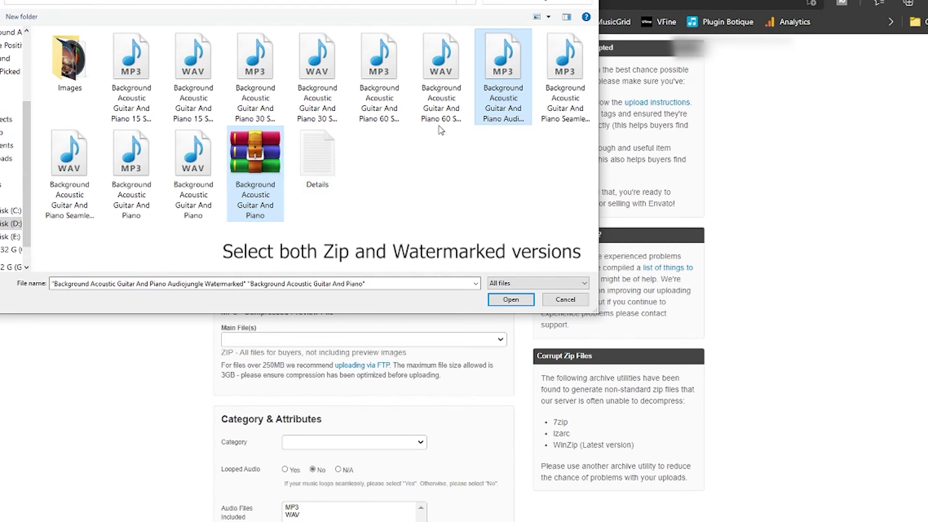
pyautogui.click(511, 299)
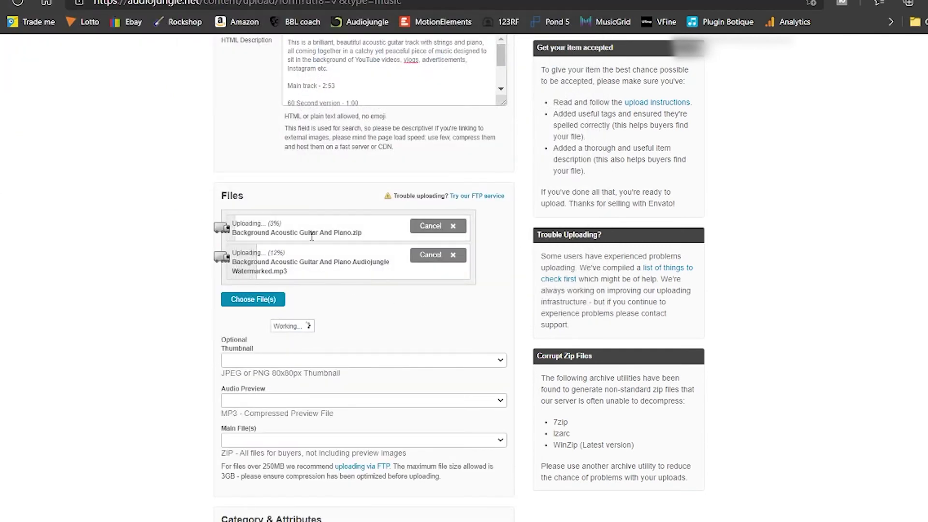
# Add the thumbnail image F 80x80.png from the Tracks folder to the uploads
pyautogui.click(260, 302)
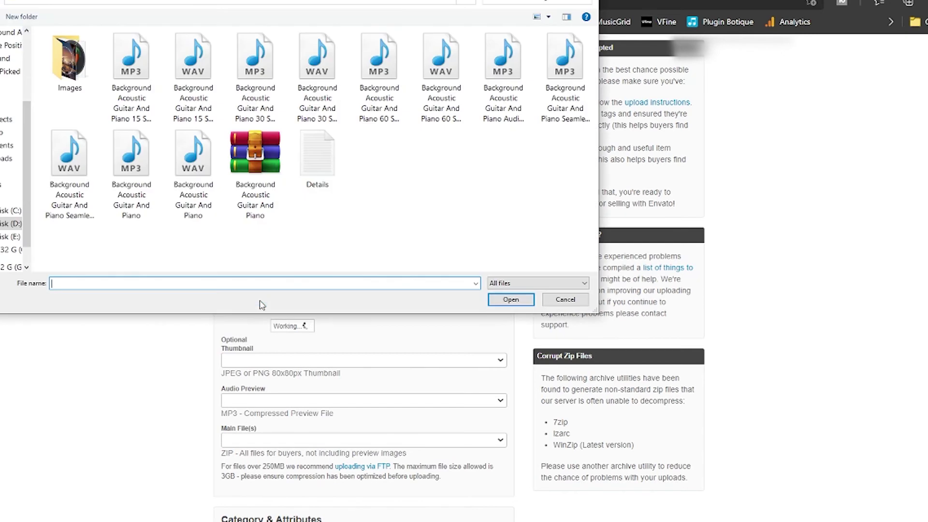
pyautogui.click(9, 6)
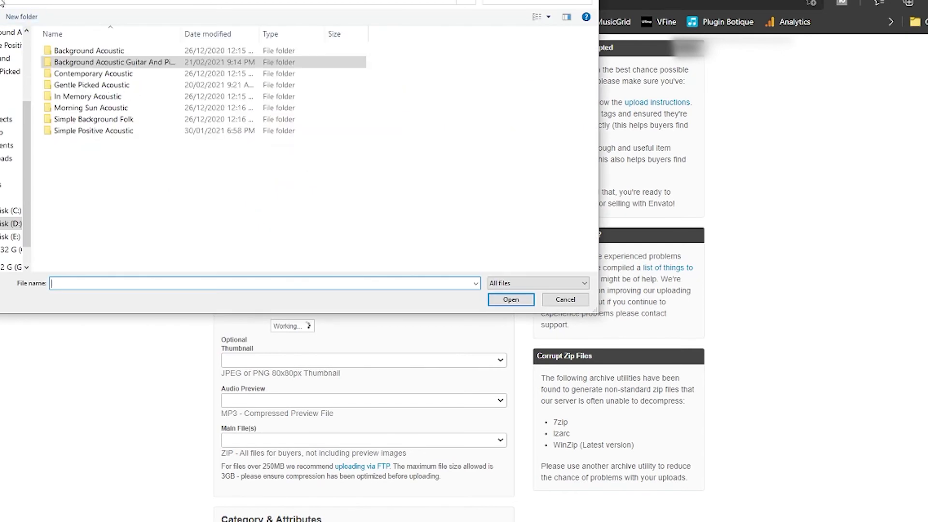
pyautogui.click(9, 7)
pyautogui.scroll(-3, 145, 145)
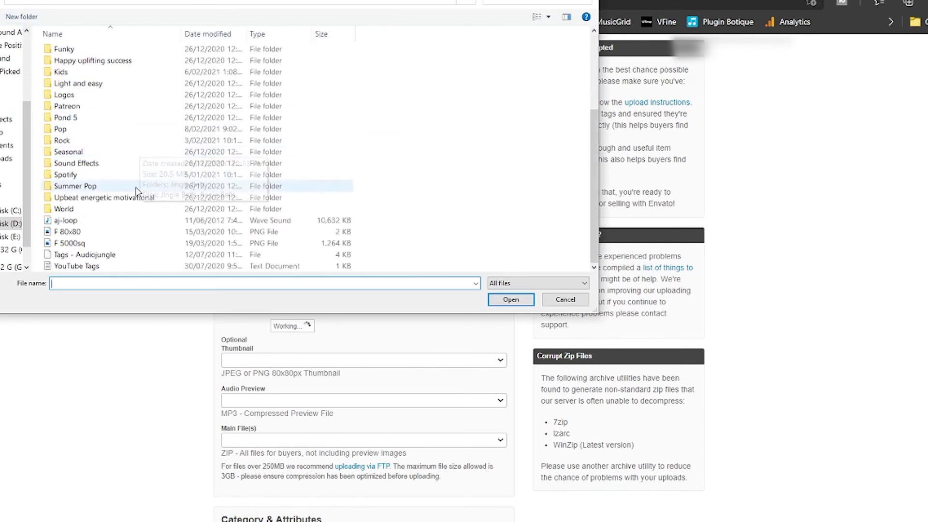
pyautogui.doubleClick(72, 233)
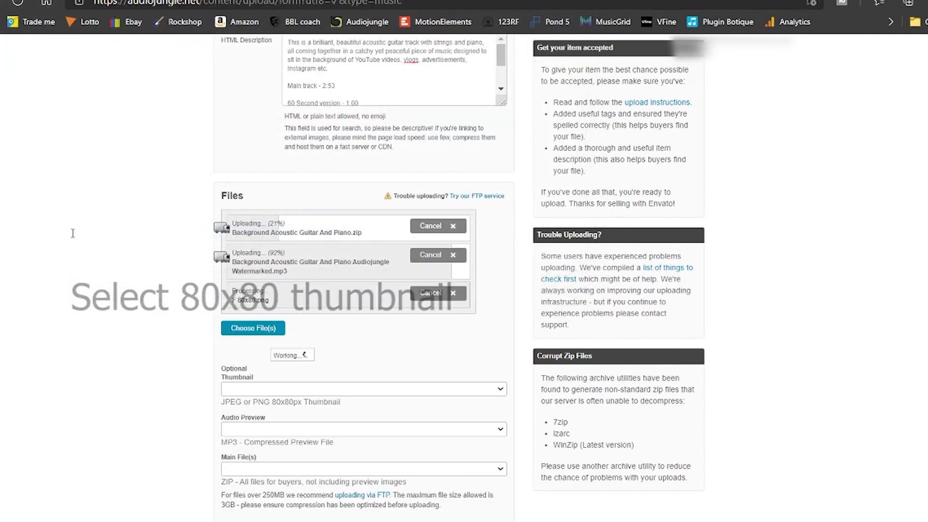
# Assign F 80x80.png as the Thumbnail and the Audiojungle Watermarked MP3 as the Audio Preview
pyautogui.scroll(-2, 169, 311)
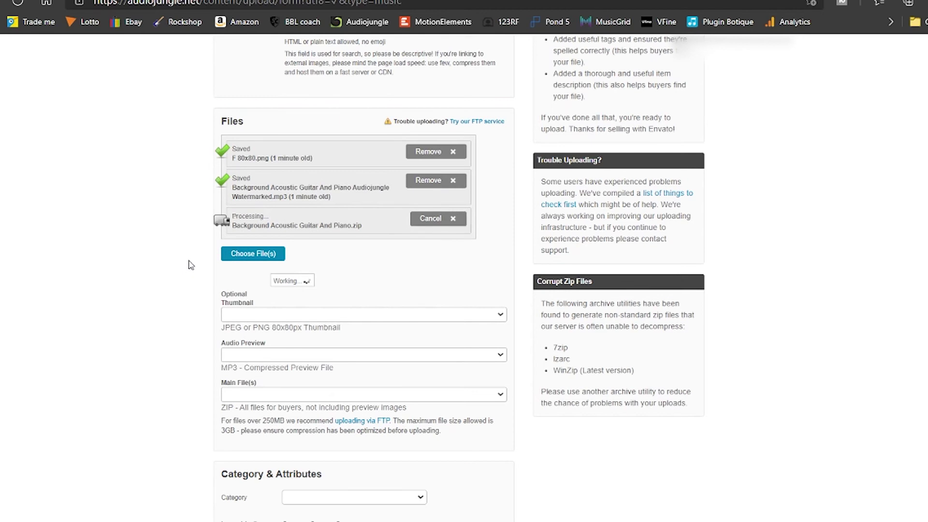
pyautogui.scroll(-2, 190, 265)
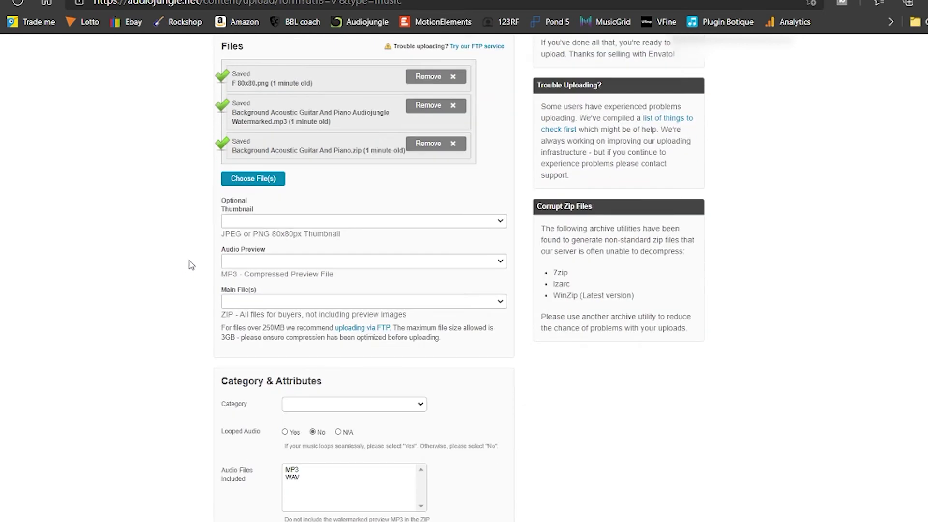
pyautogui.click(299, 224)
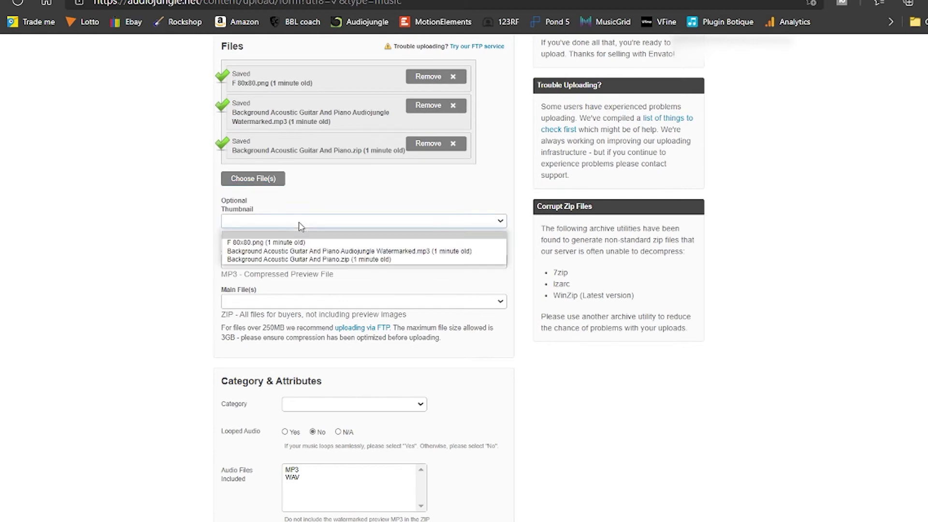
pyautogui.click(280, 244)
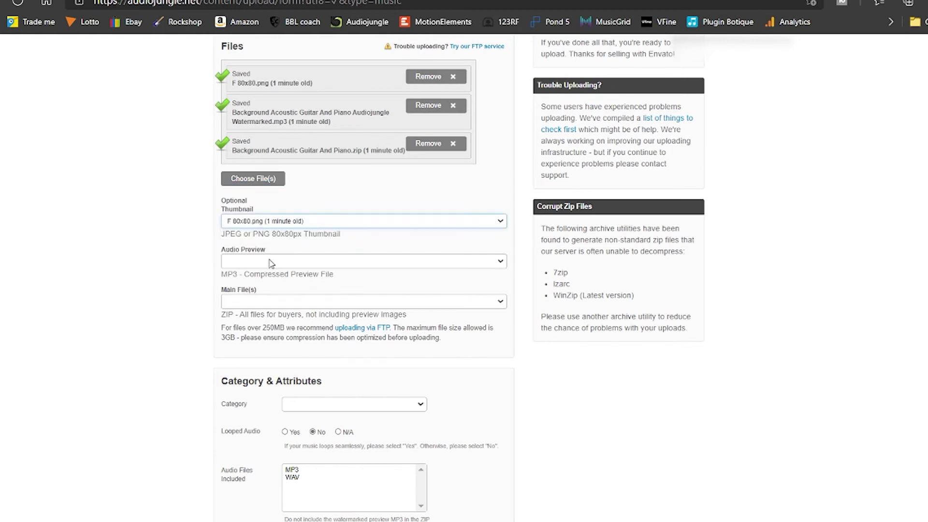
pyautogui.click(271, 263)
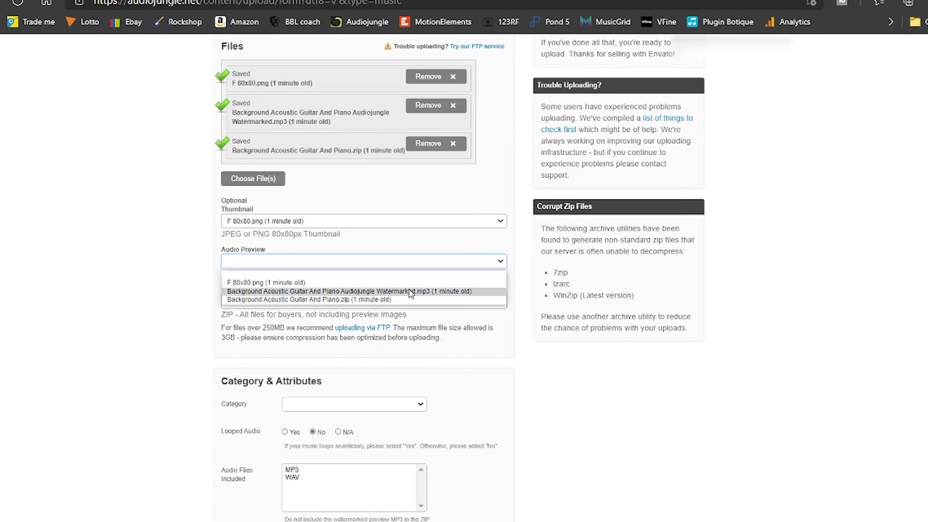
pyautogui.click(383, 292)
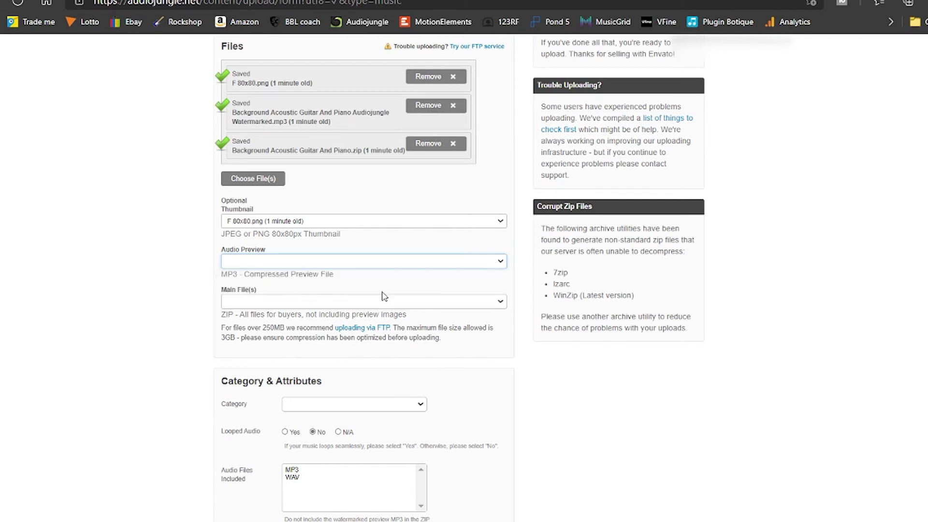
# Assign Background Acoustic Guitar And Piano.zip as the Main File(s) of the item
pyautogui.click(303, 303)
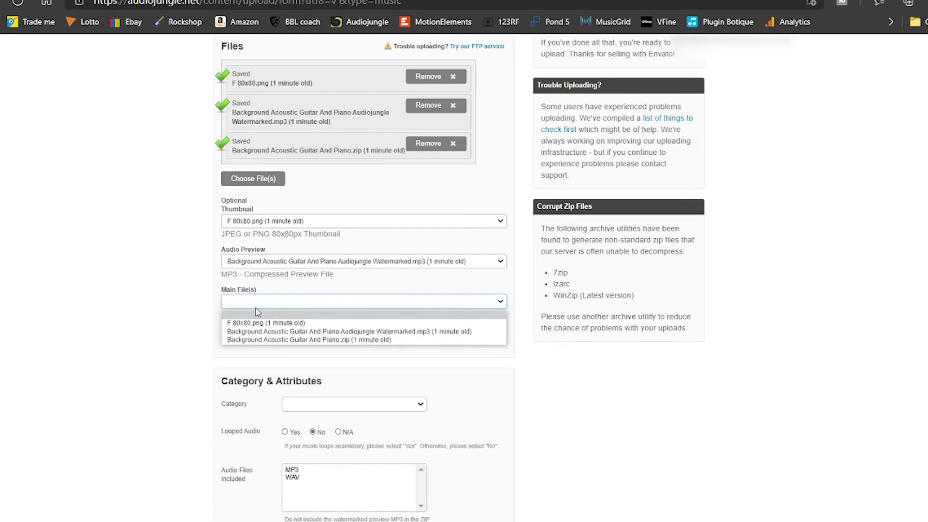
pyautogui.click(343, 340)
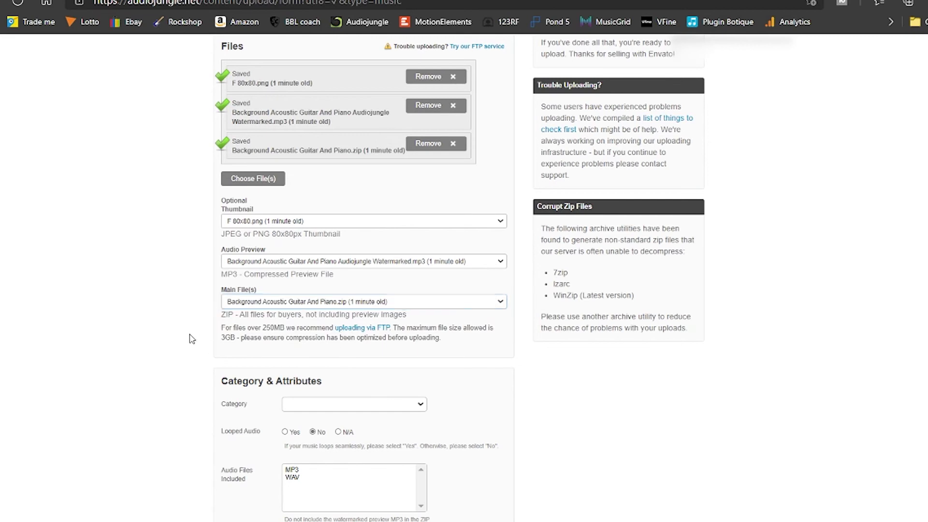
# Set the item's category to Folk, Acoustic
pyautogui.scroll(-3, 191, 337)
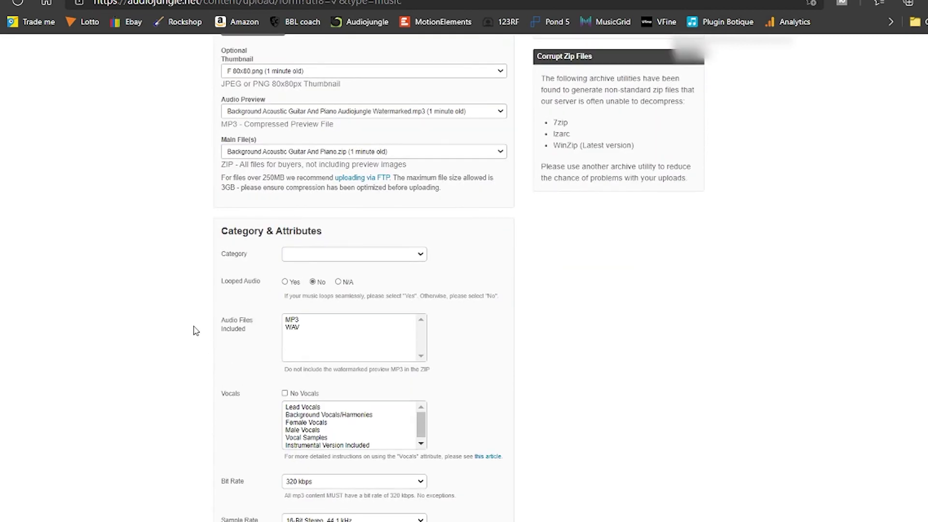
pyautogui.click(420, 256)
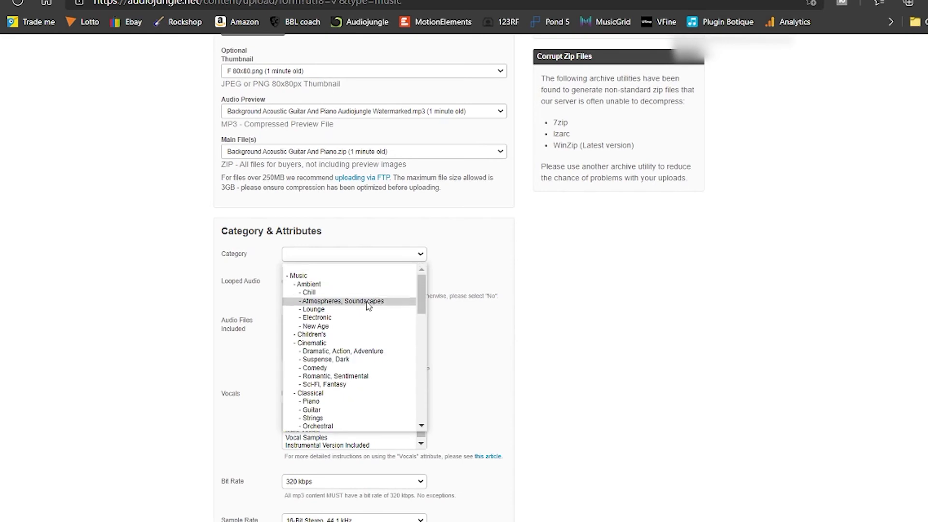
pyautogui.scroll(-2, 350, 334)
pyautogui.scroll(-4, 350, 336)
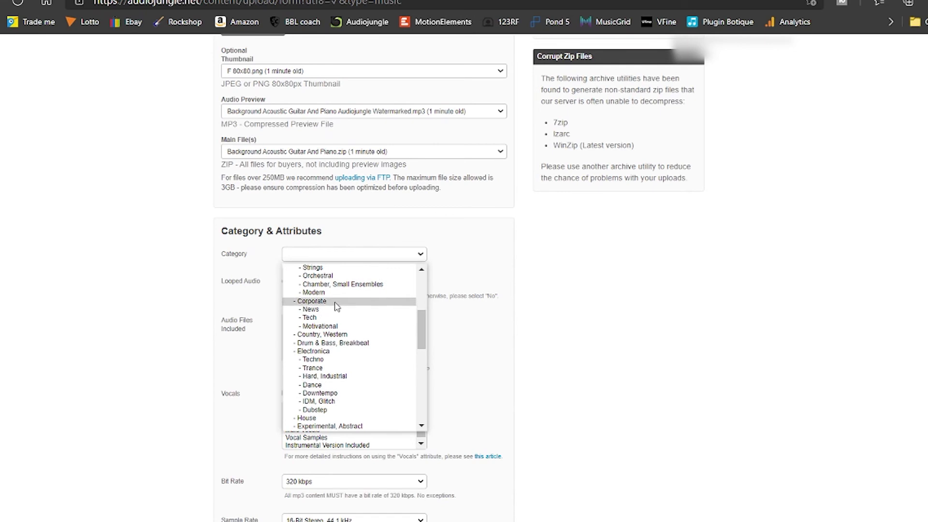
pyautogui.scroll(4, 343, 309)
pyautogui.scroll(-5, 342, 389)
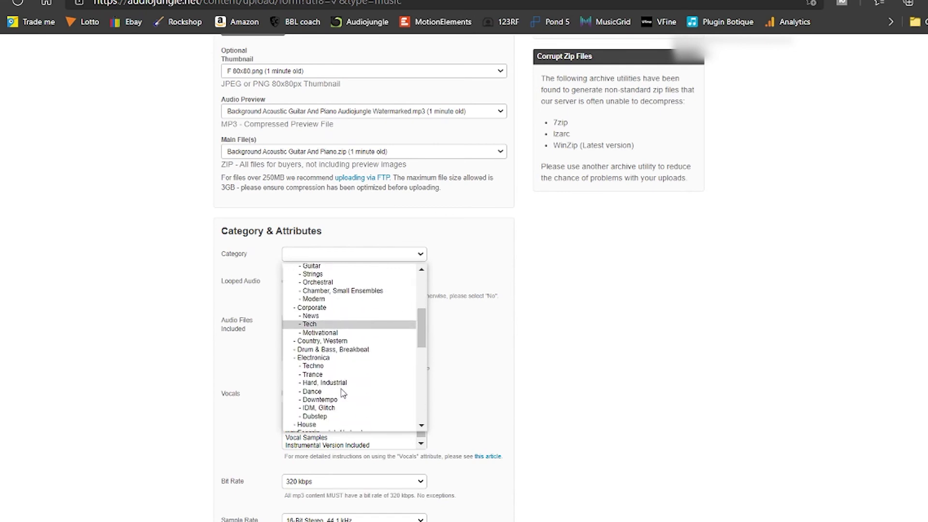
pyautogui.scroll(-6, 338, 396)
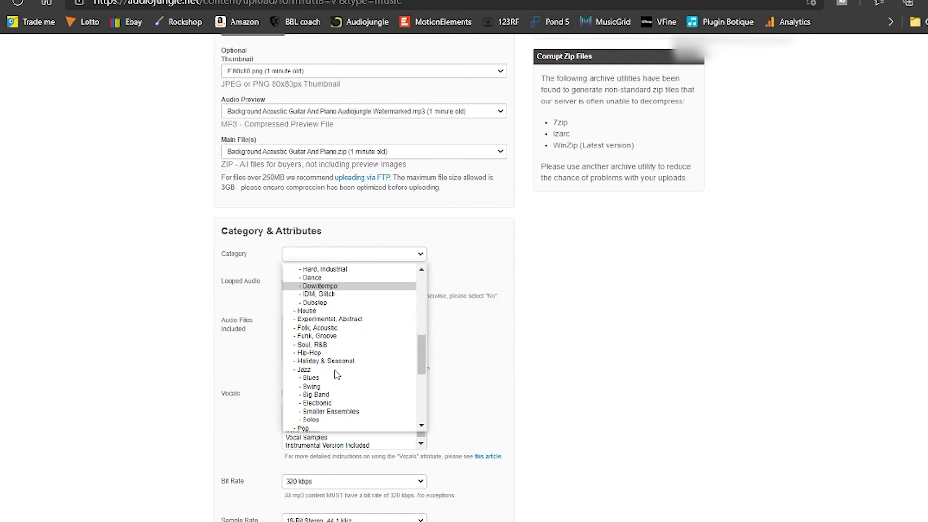
pyautogui.scroll(-4, 337, 373)
pyautogui.scroll(-1, 337, 373)
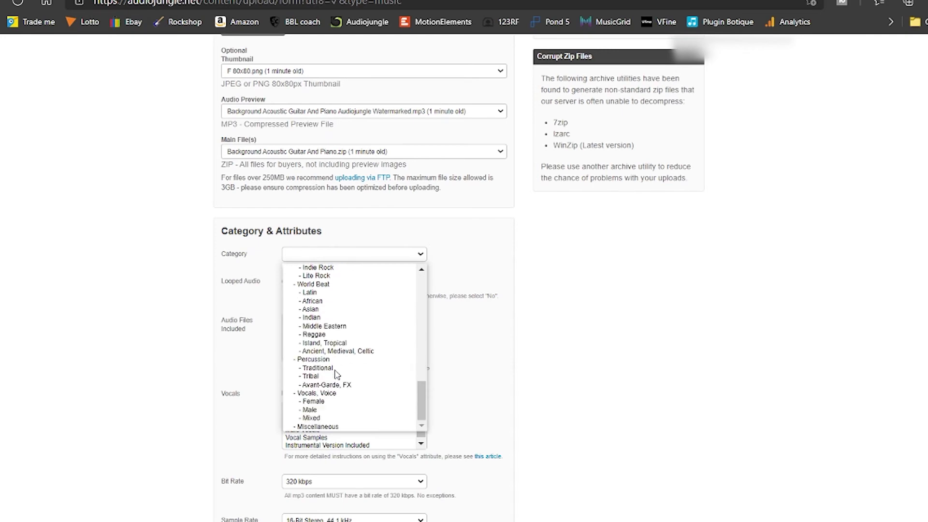
pyautogui.scroll(7, 337, 374)
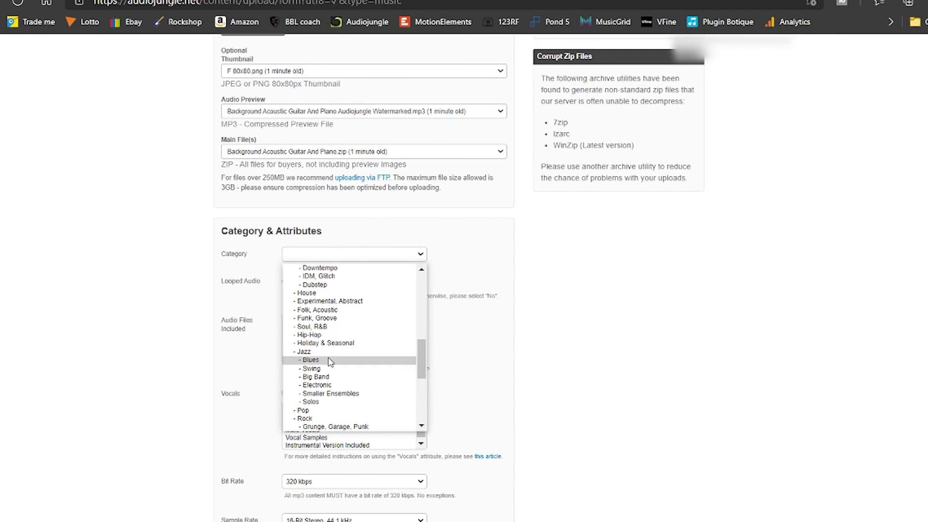
pyautogui.click(321, 311)
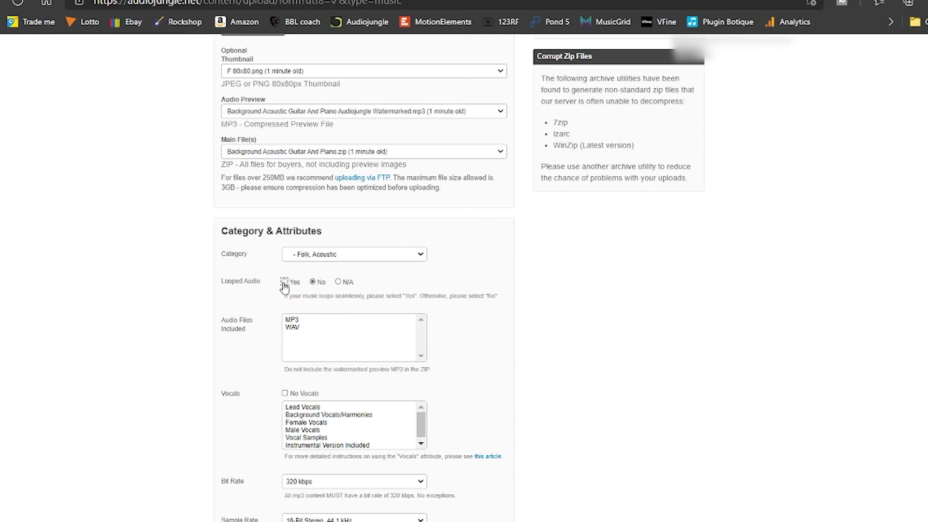
# Set the attributes to Looped Audio Yes, Audio Files Included MP3 and WAV, and No Vocals
pyautogui.click(292, 320)
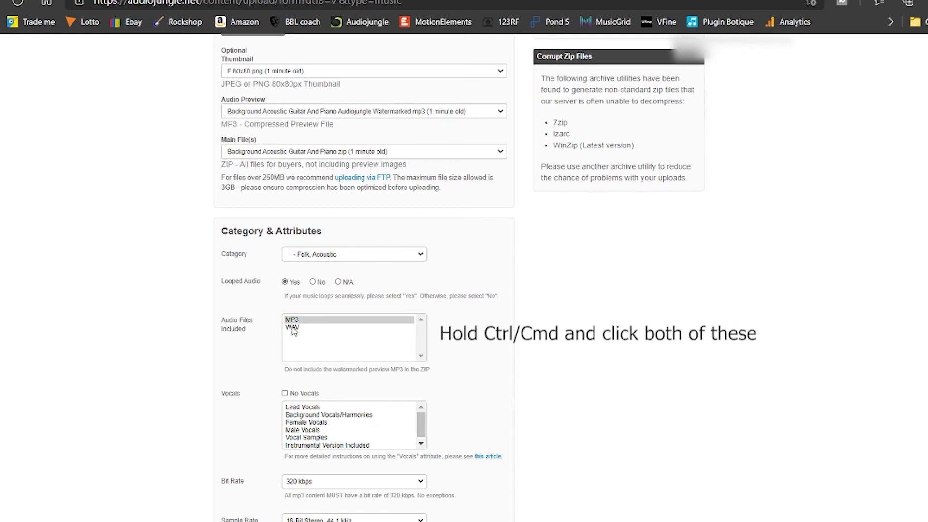
pyautogui.keyDown('ctrl'); pyautogui.click(293, 328); pyautogui.keyUp('ctrl')
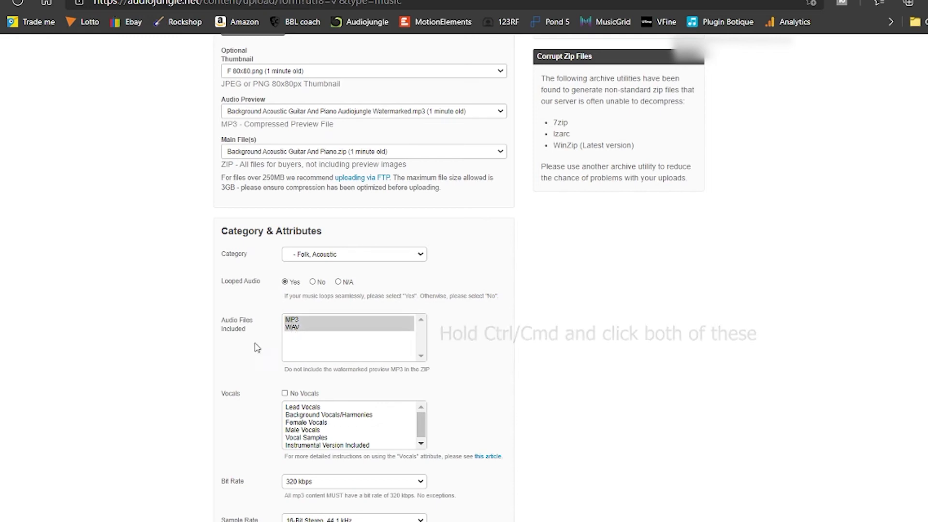
pyautogui.scroll(-1, 229, 352)
pyautogui.scroll(-1, 229, 354)
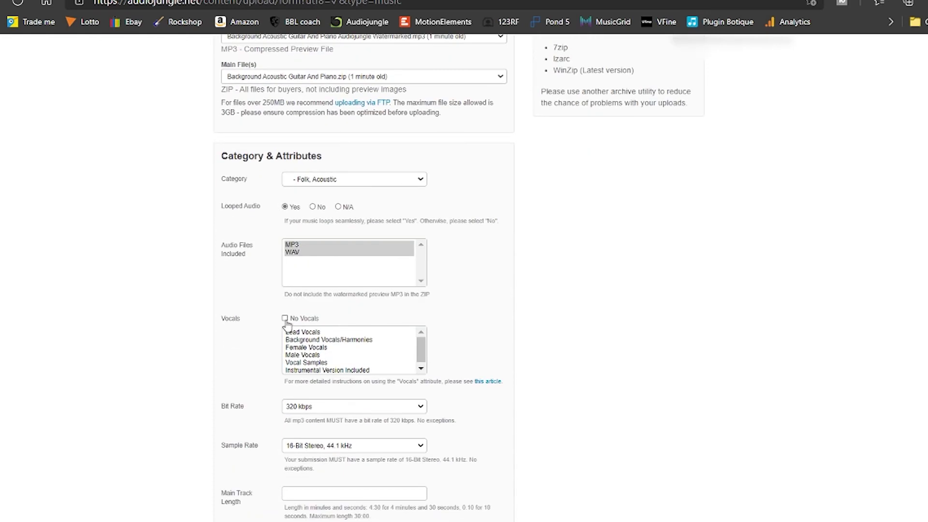
pyautogui.click(284, 318)
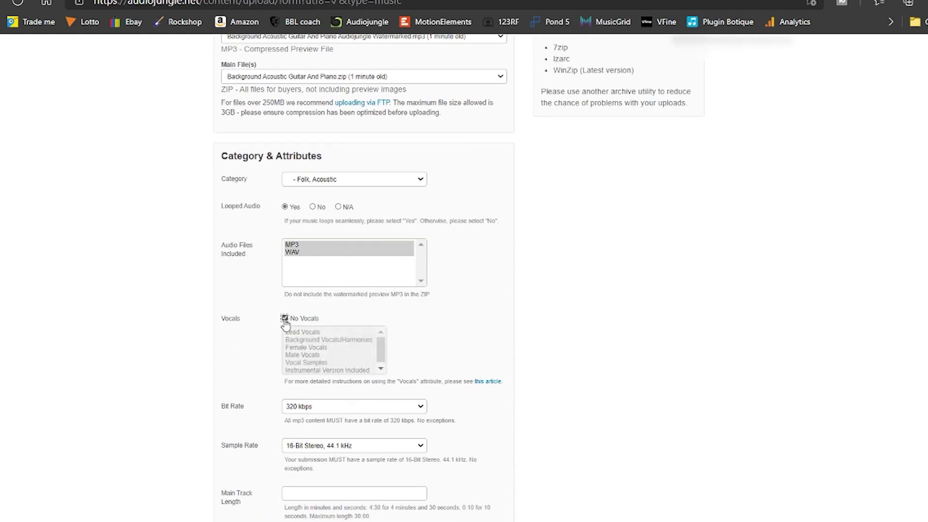
# Using the Details notes in Notepad, set Main Track Length to 2:53 and Additional Track Lengths to 1:00, 0:30, 0:15, 2:33
pyautogui.scroll(-6, 267, 343)
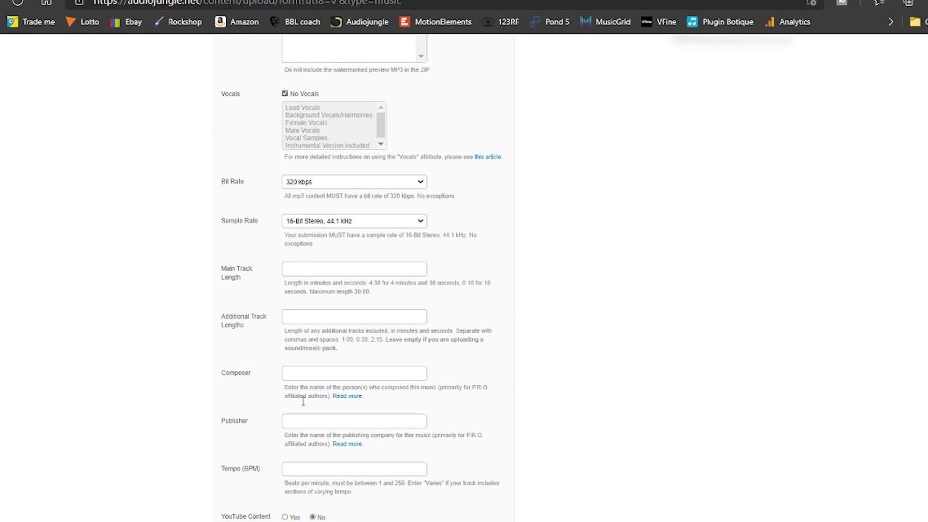
pyautogui.hotkey('alt', 'Tab')
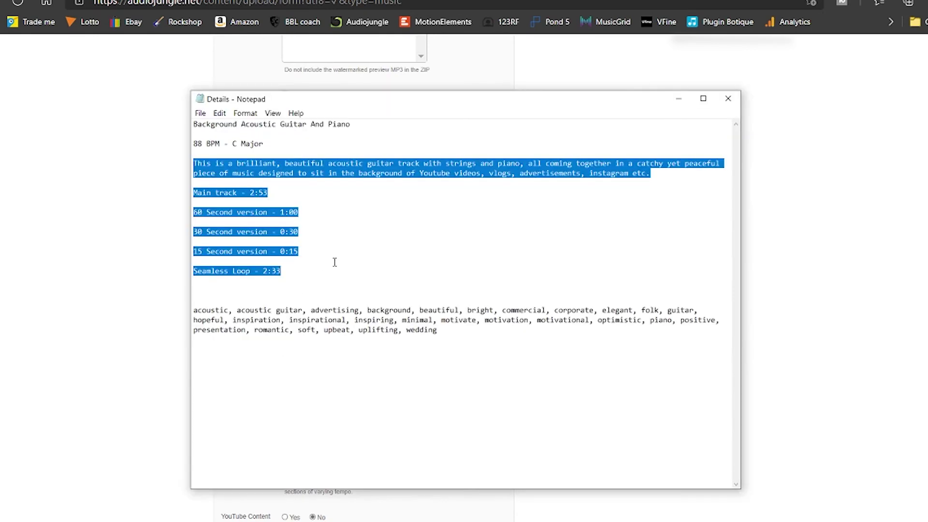
pyautogui.click(349, 245)
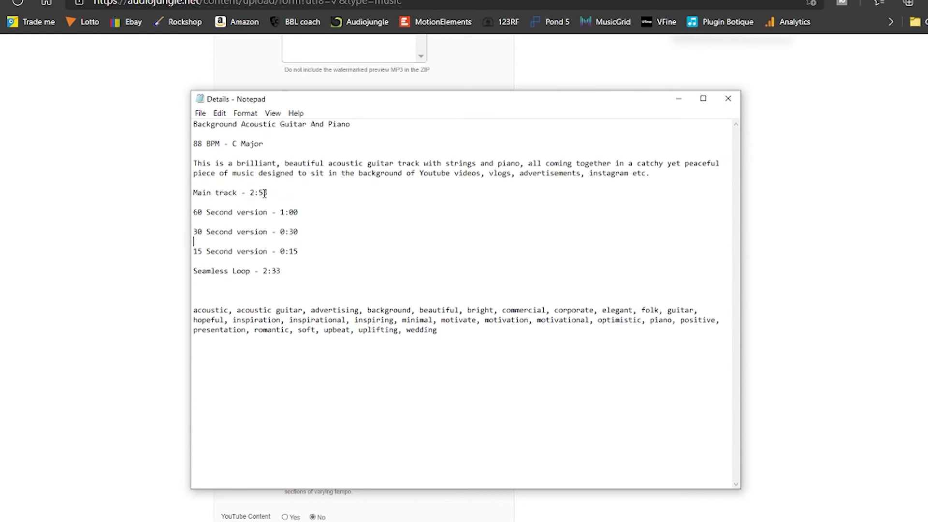
pyautogui.click(147, 251)
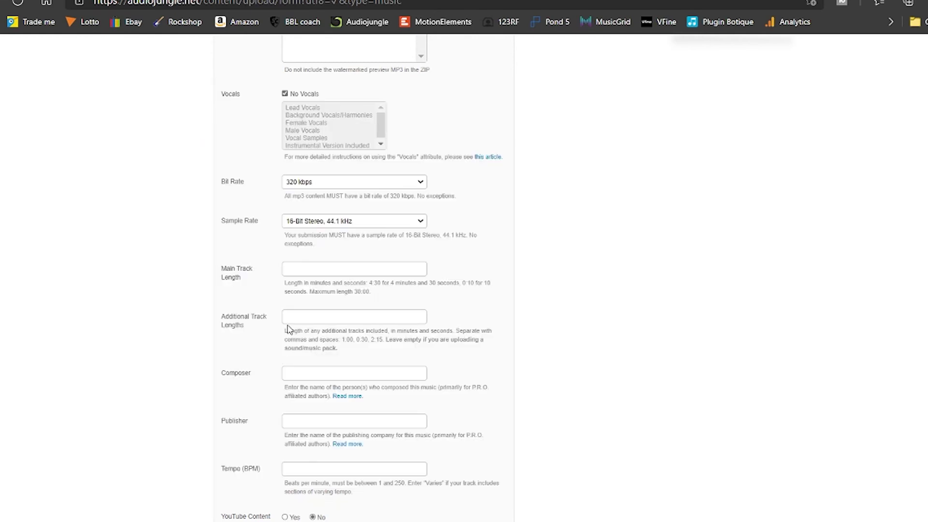
pyautogui.click(299, 271)
pyautogui.write(':00, 0:30, 0:15,')
pyautogui.hotkey('alt', 'Tab')
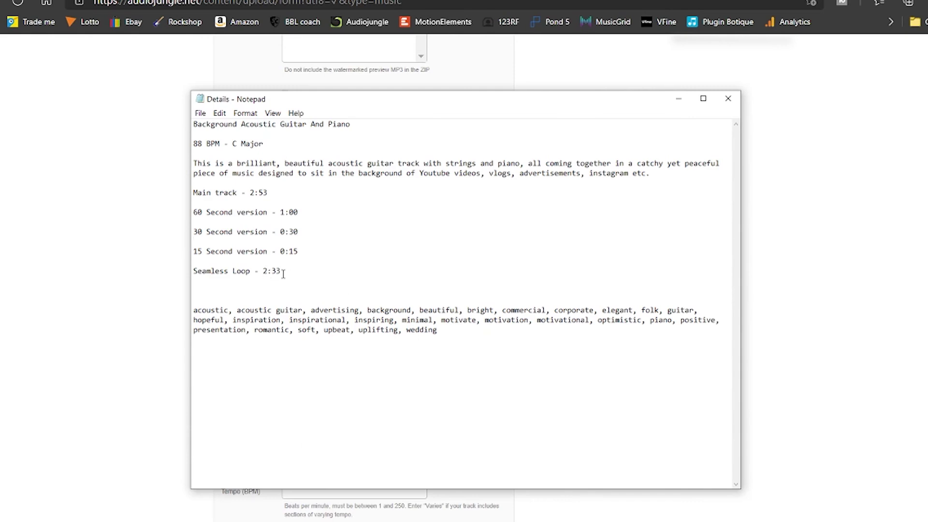
pyautogui.click(147, 295)
pyautogui.write(', 0:30, 0:15,')
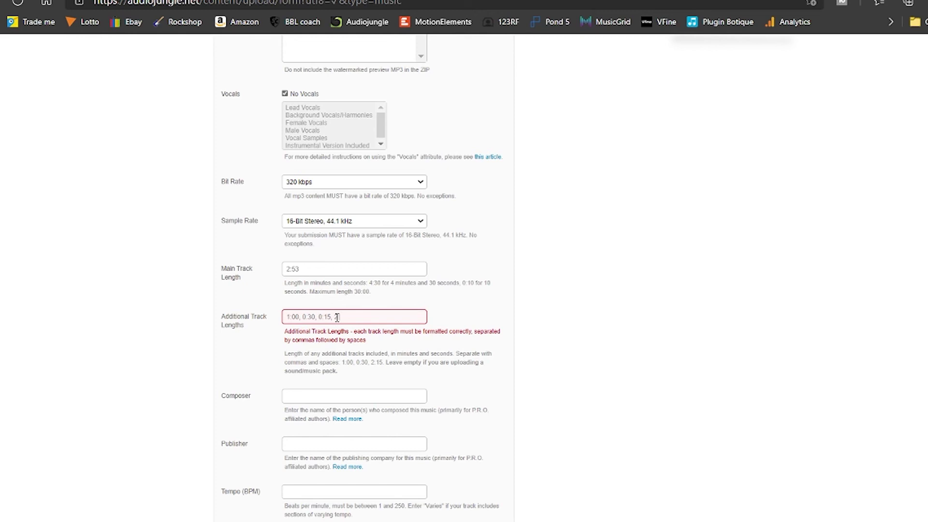
pyautogui.write('33')
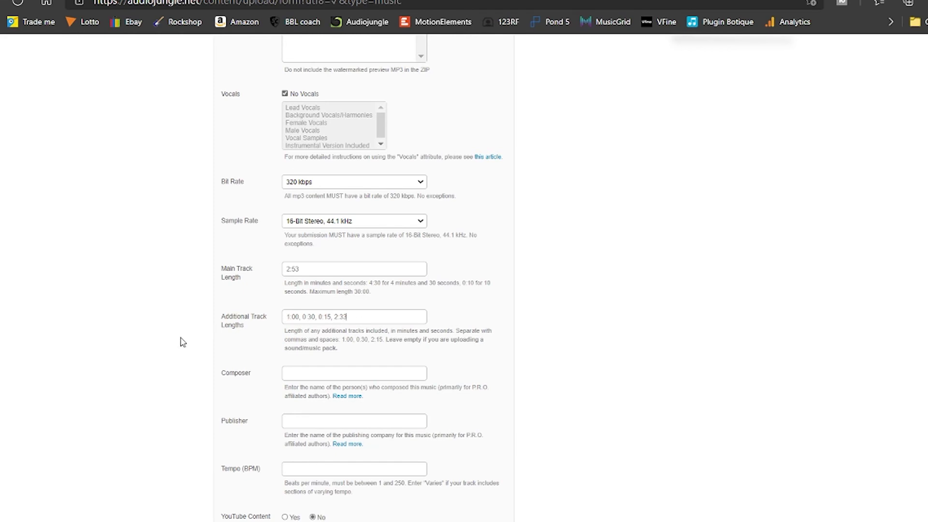
# Look up the tempo in the Details notes and set Tempo (BPM) to 88
pyautogui.scroll(-3, 183, 342)
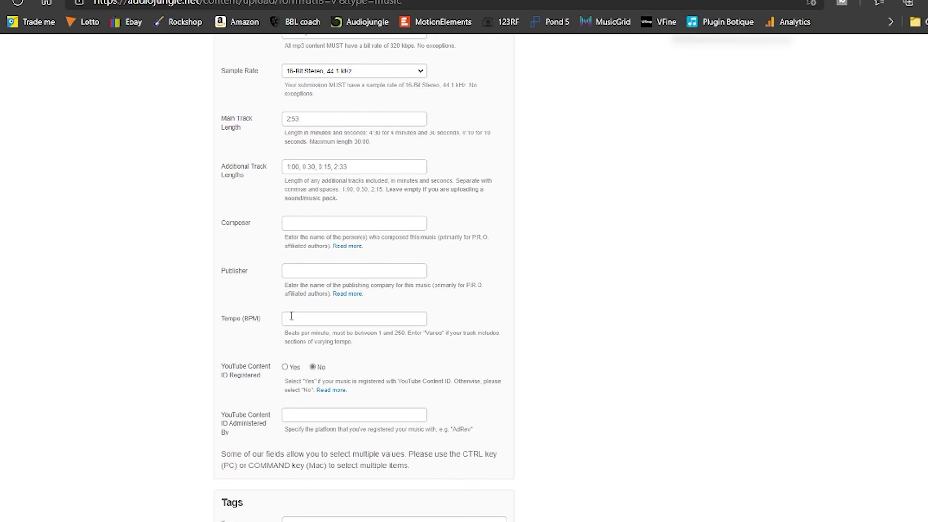
pyautogui.hotkey('alt', 'Tab')
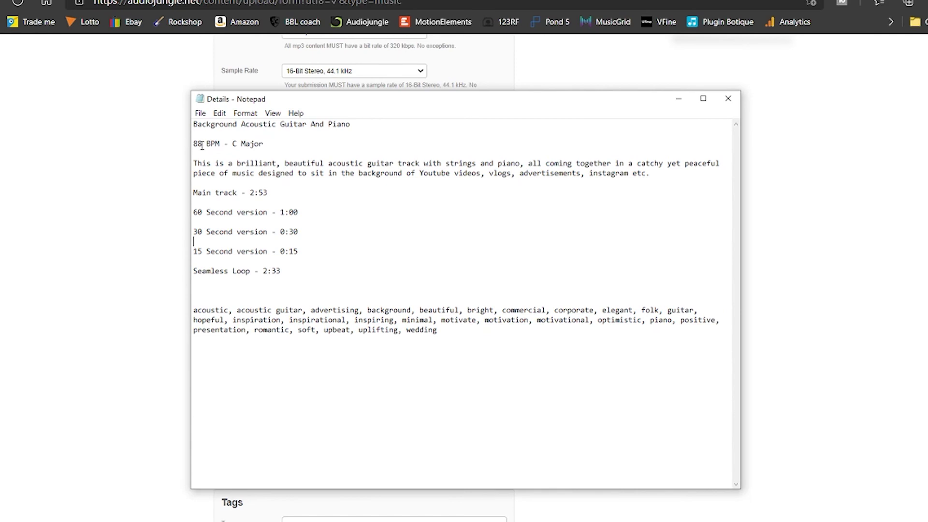
pyautogui.click(132, 238)
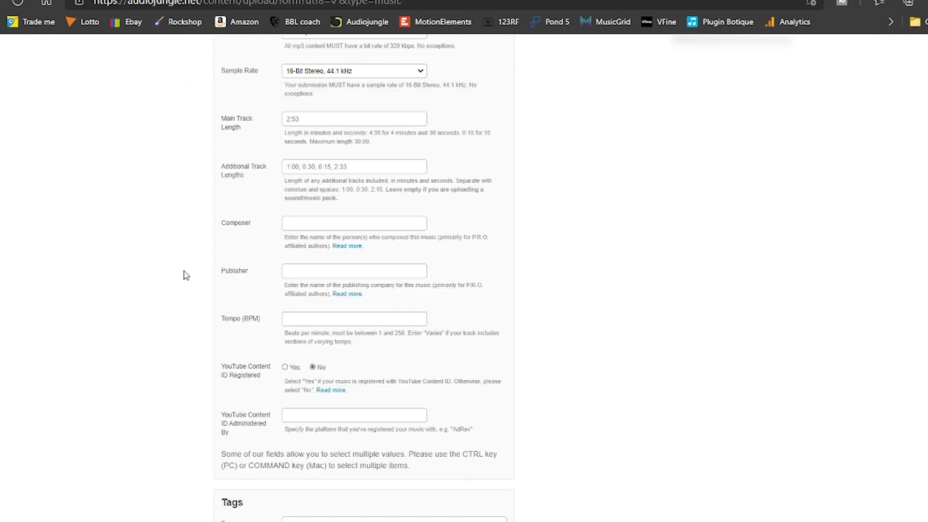
pyautogui.click(290, 320)
pyautogui.write('88')
# Copy the keyword list, from acoustic to wedding, out of the Details notes and paste it into the item's Tags
pyautogui.scroll(-3, 178, 338)
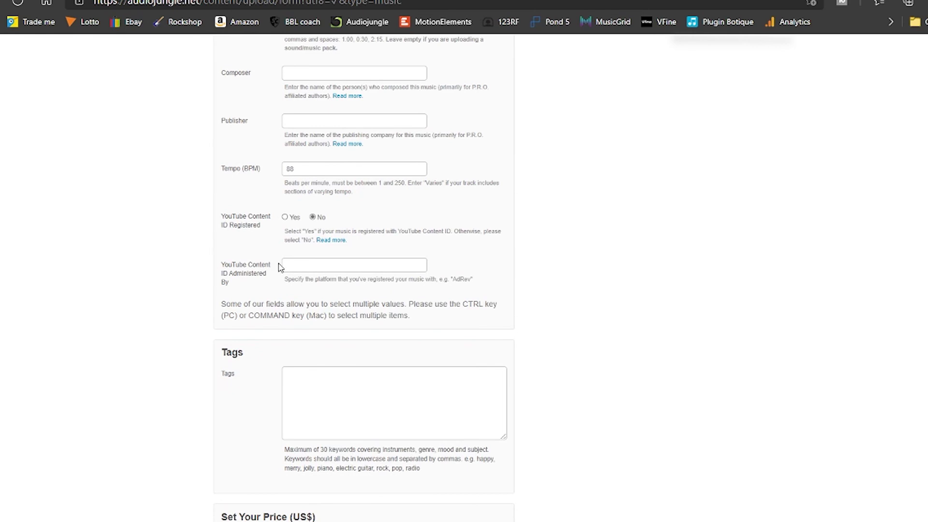
pyautogui.scroll(-2, 286, 319)
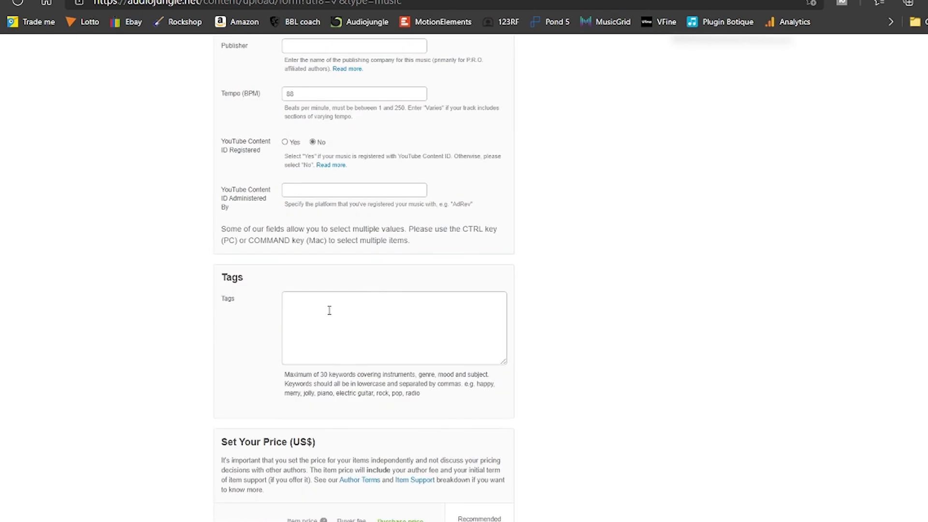
pyautogui.hotkey('alt', 'Tab')
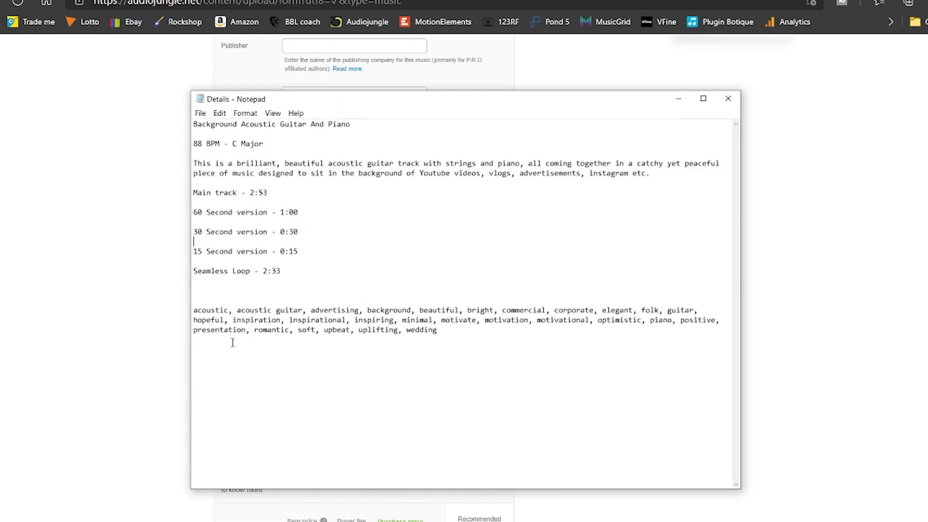
pyautogui.moveTo(193, 311); pyautogui.dragTo(448, 333)
pyautogui.rightClick(450, 319)
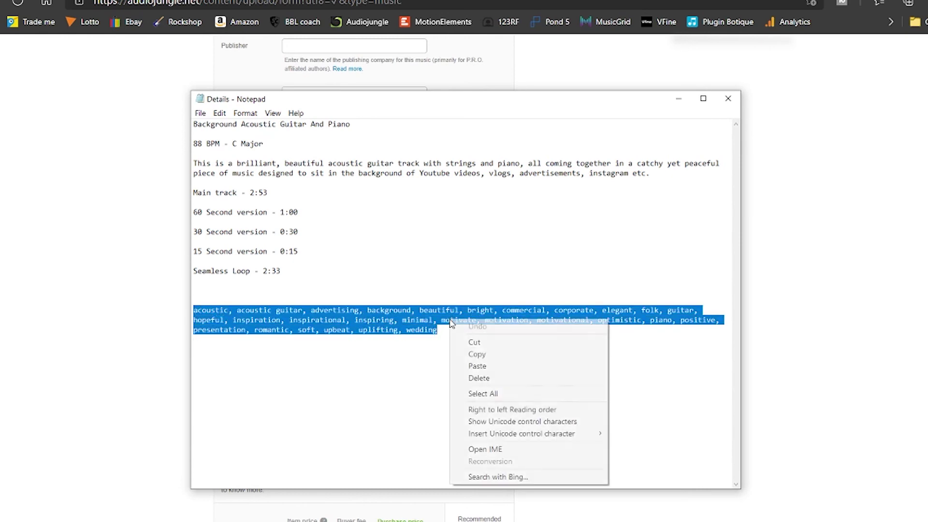
pyautogui.click(478, 355)
pyautogui.click(124, 318)
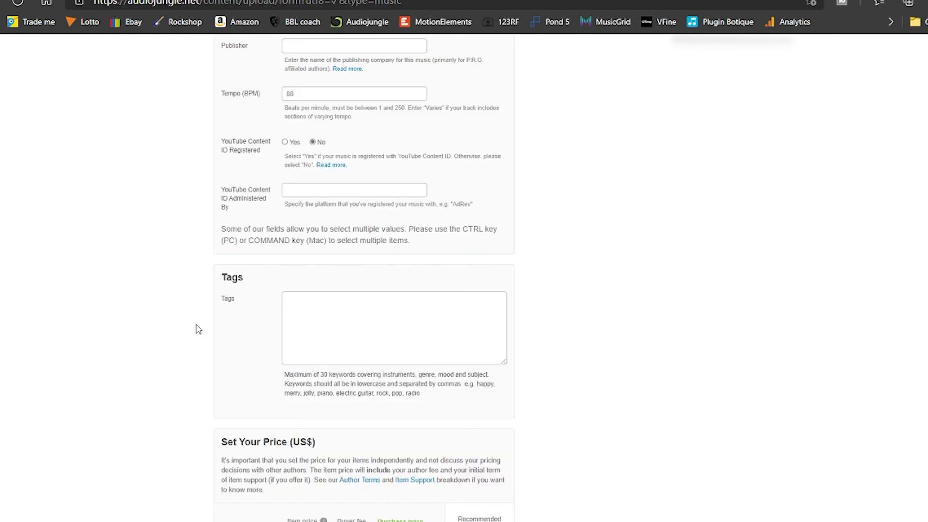
pyautogui.rightClick(290, 305)
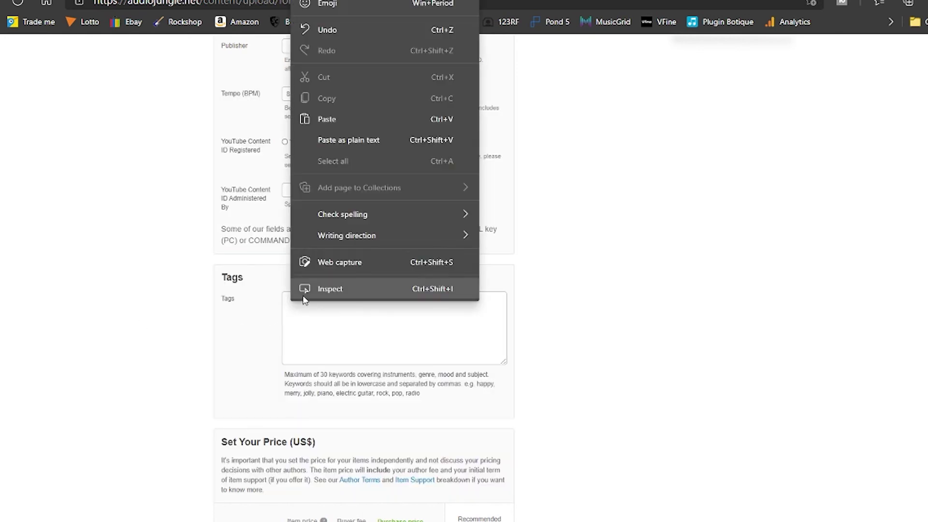
pyautogui.click(335, 119)
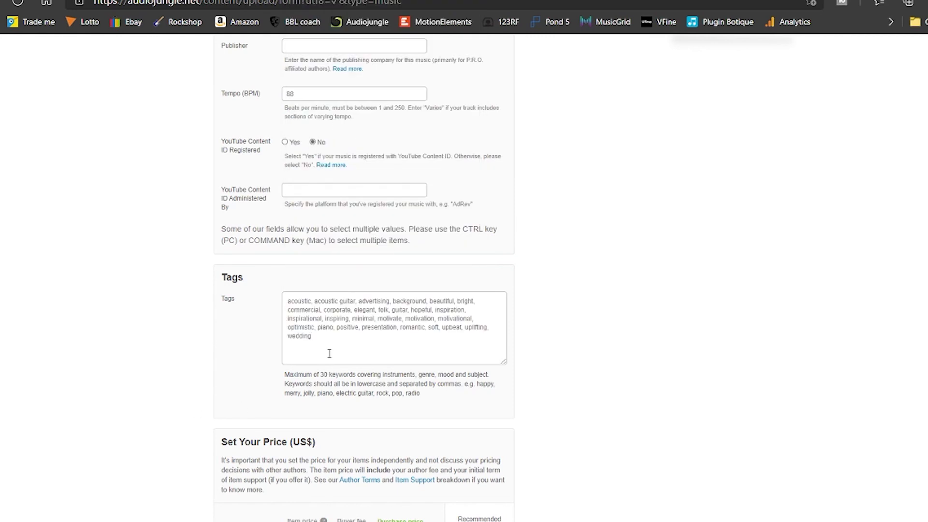
# Set the item prices to $25 for Music Standard, $42 for Music Broadcast (1 Million) and $84 for Music Mass Reproduction
pyautogui.scroll(-3, 192, 371)
pyautogui.scroll(-3, 193, 372)
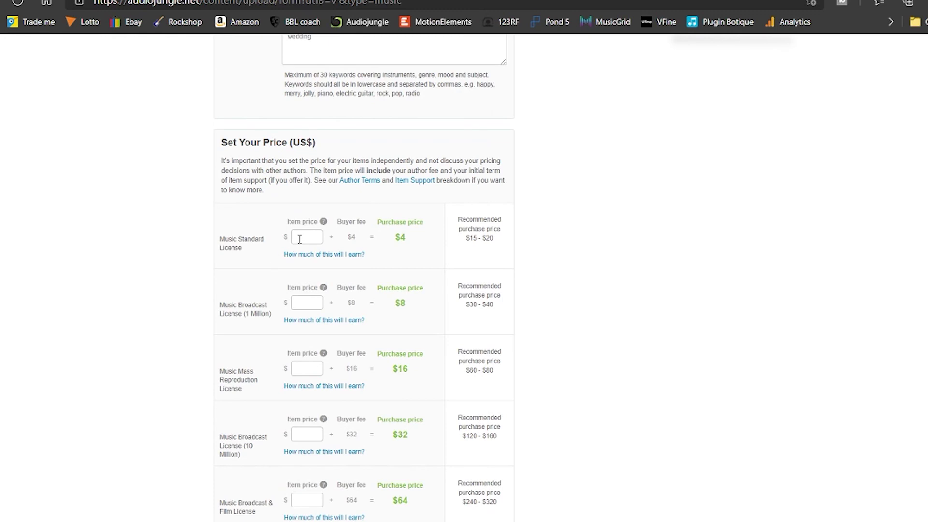
pyautogui.click(299, 239)
pyautogui.write('25')
pyautogui.click(303, 305)
pyautogui.write('42')
pyautogui.click(302, 368)
pyautogui.write('84')
# Set the item prices to $138 for Music Broadcast (10 Million) and $276 for Music Broadcast & Film
pyautogui.scroll(-3, 304, 365)
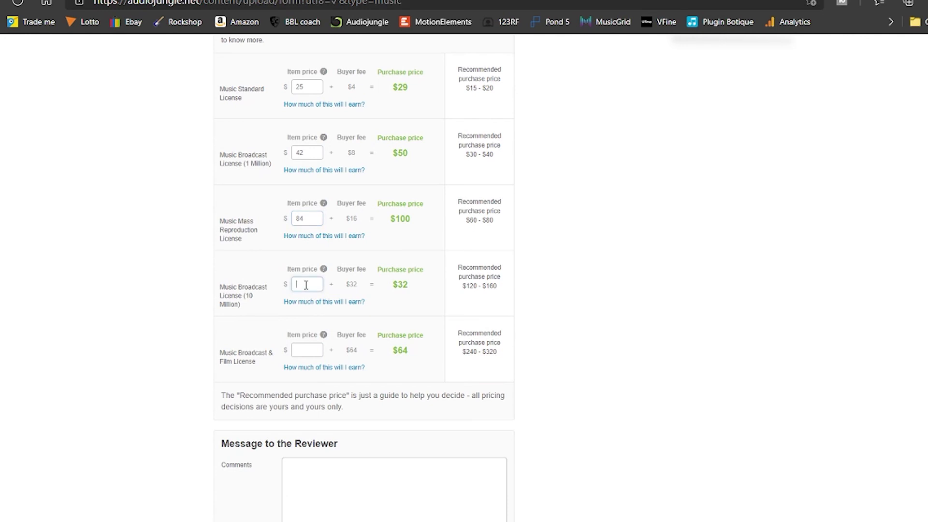
pyautogui.click(306, 285)
pyautogui.write('138')
pyautogui.click(314, 351)
pyautogui.write('276')
pyautogui.click(189, 369)
# Check over the completed form, accept the declaration on licensed assets and own work, and upload the item
pyautogui.scroll(20, 223, 365)
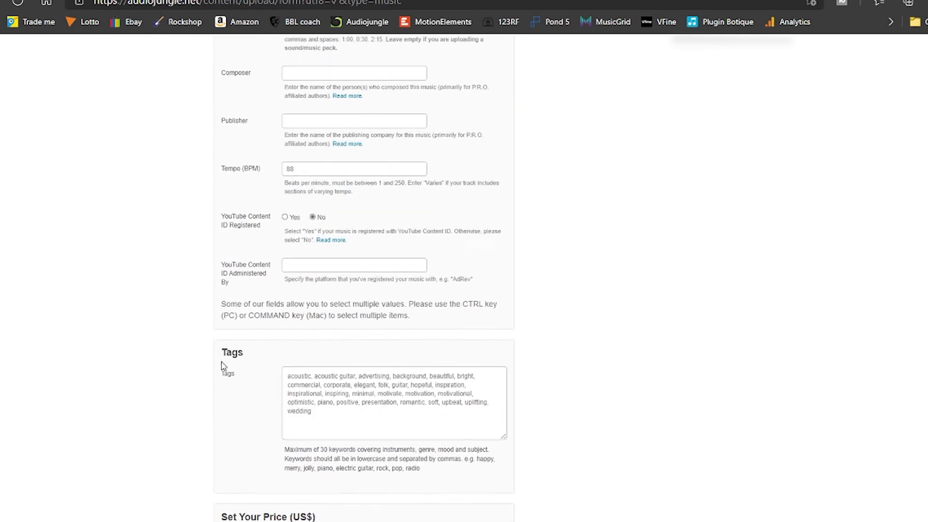
pyautogui.scroll(15, 223, 365)
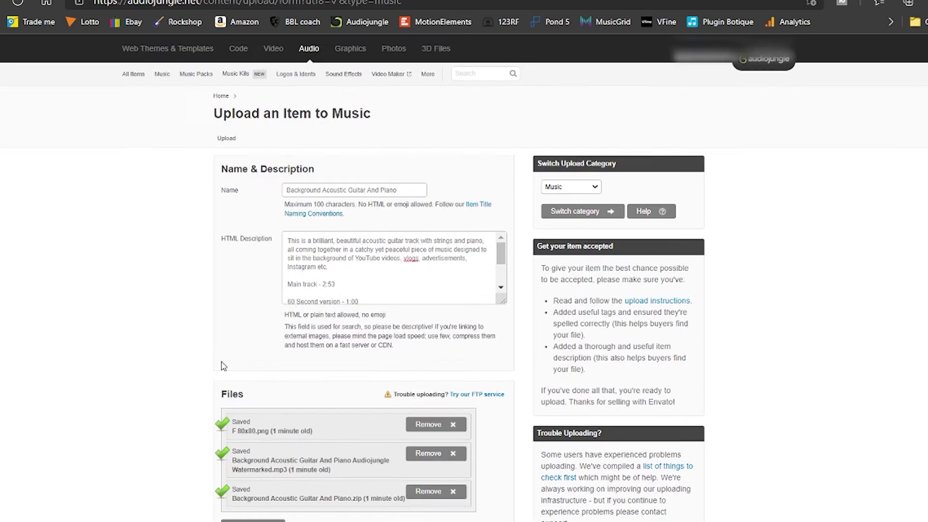
pyautogui.scroll(-8, 255, 305)
pyautogui.scroll(-8, 176, 363)
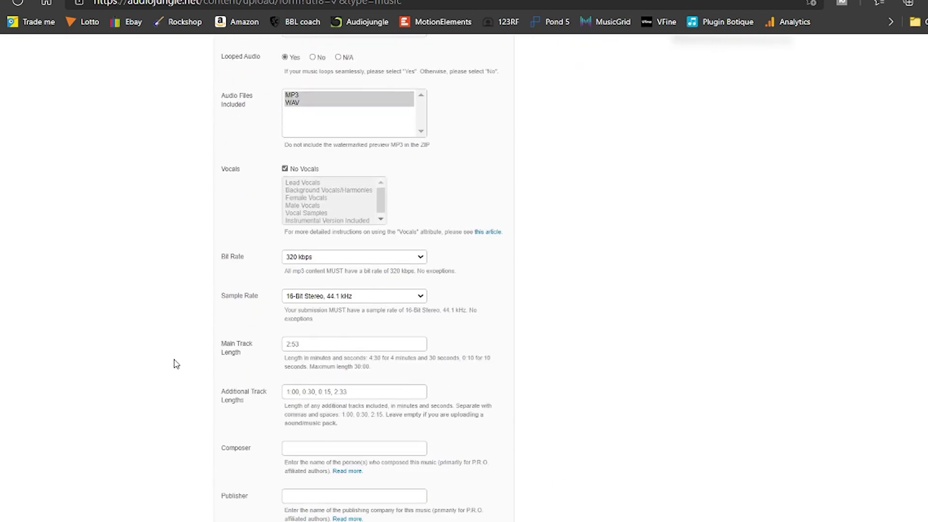
pyautogui.scroll(-10, 175, 363)
pyautogui.scroll(-12, 176, 364)
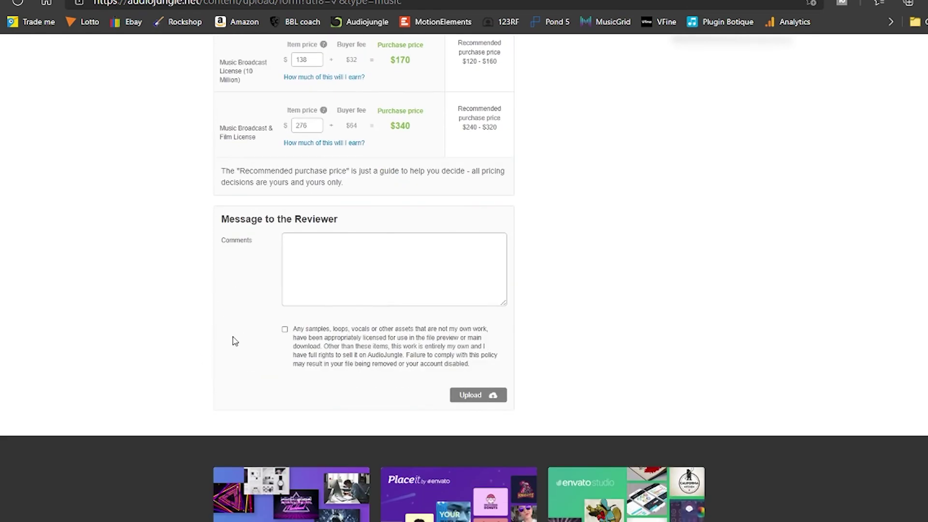
pyautogui.click(285, 336)
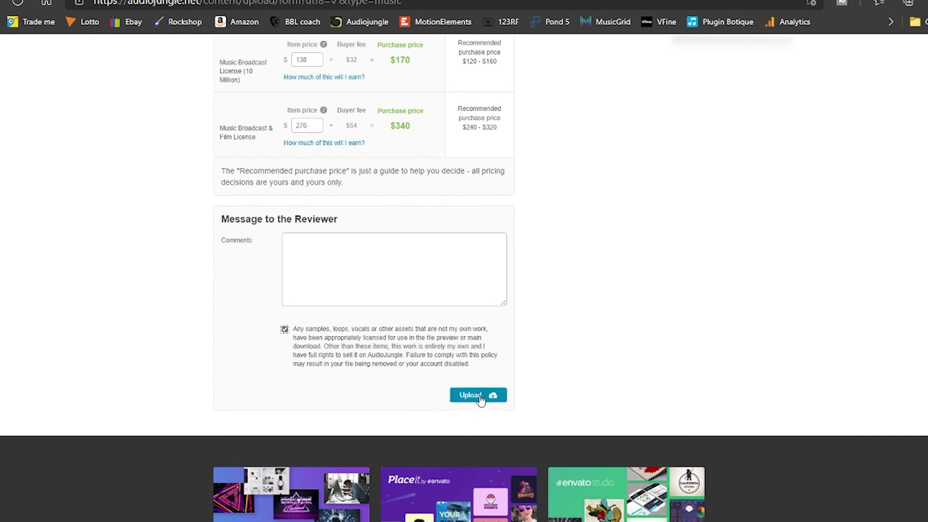
pyautogui.click(480, 397)
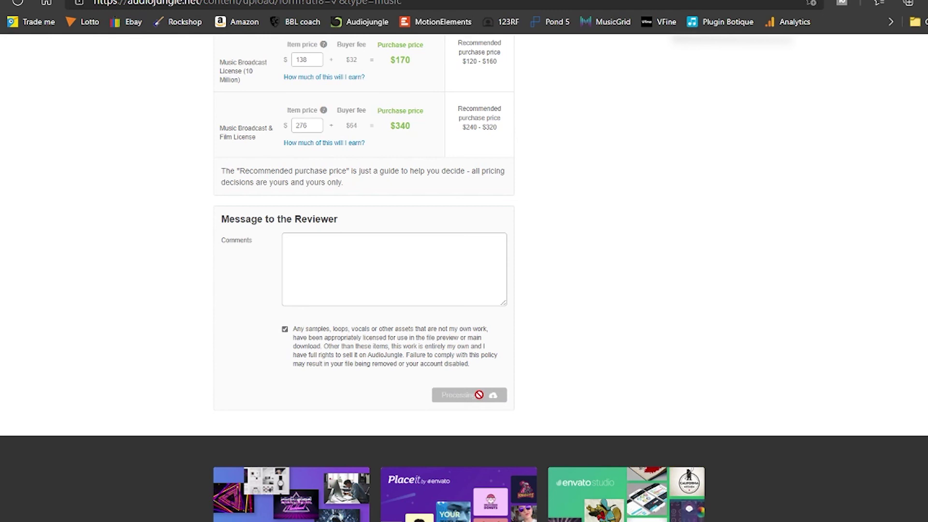